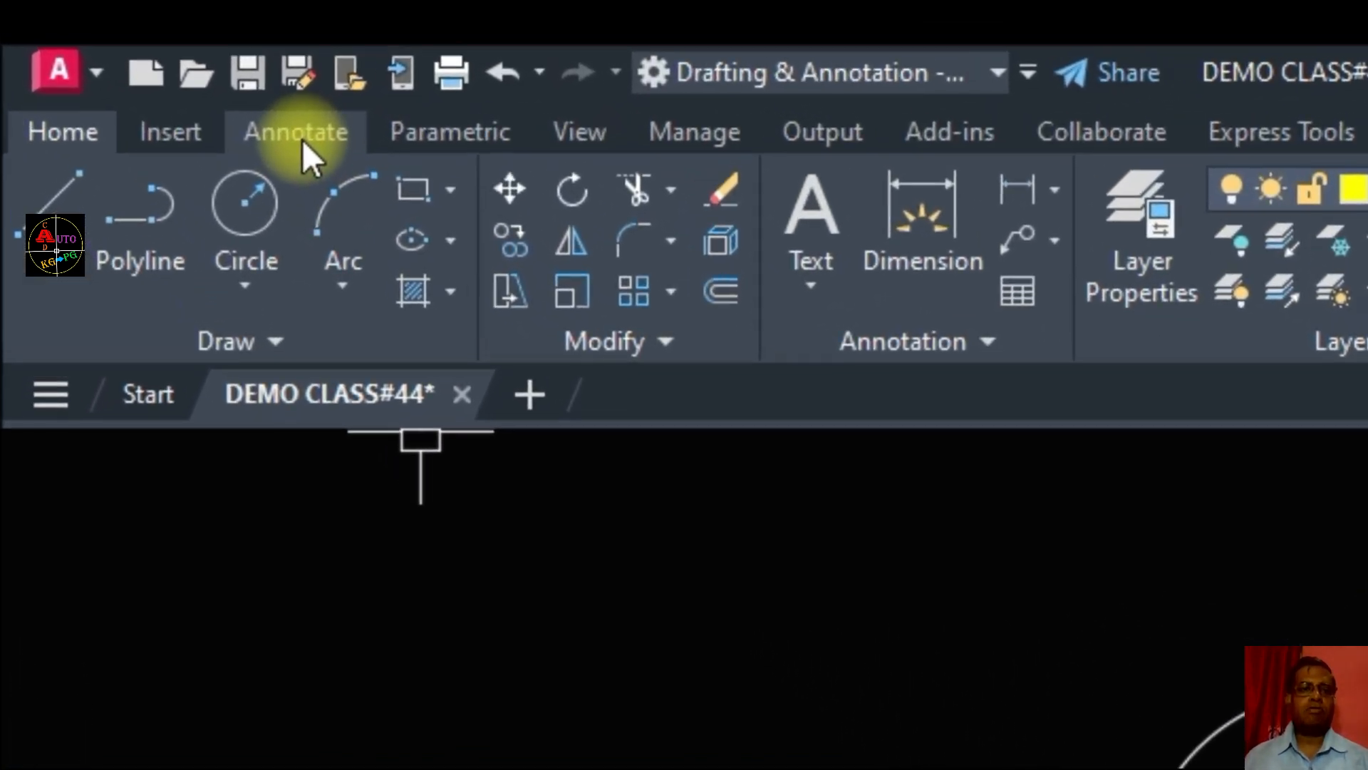
Step: Add a multileader reading MANHOLE COVER, with its arrowhead in the circle's lower-right part and an angled leader drawn with Ortho off
{"action": "left_click", "coordinate": [302, 140]}
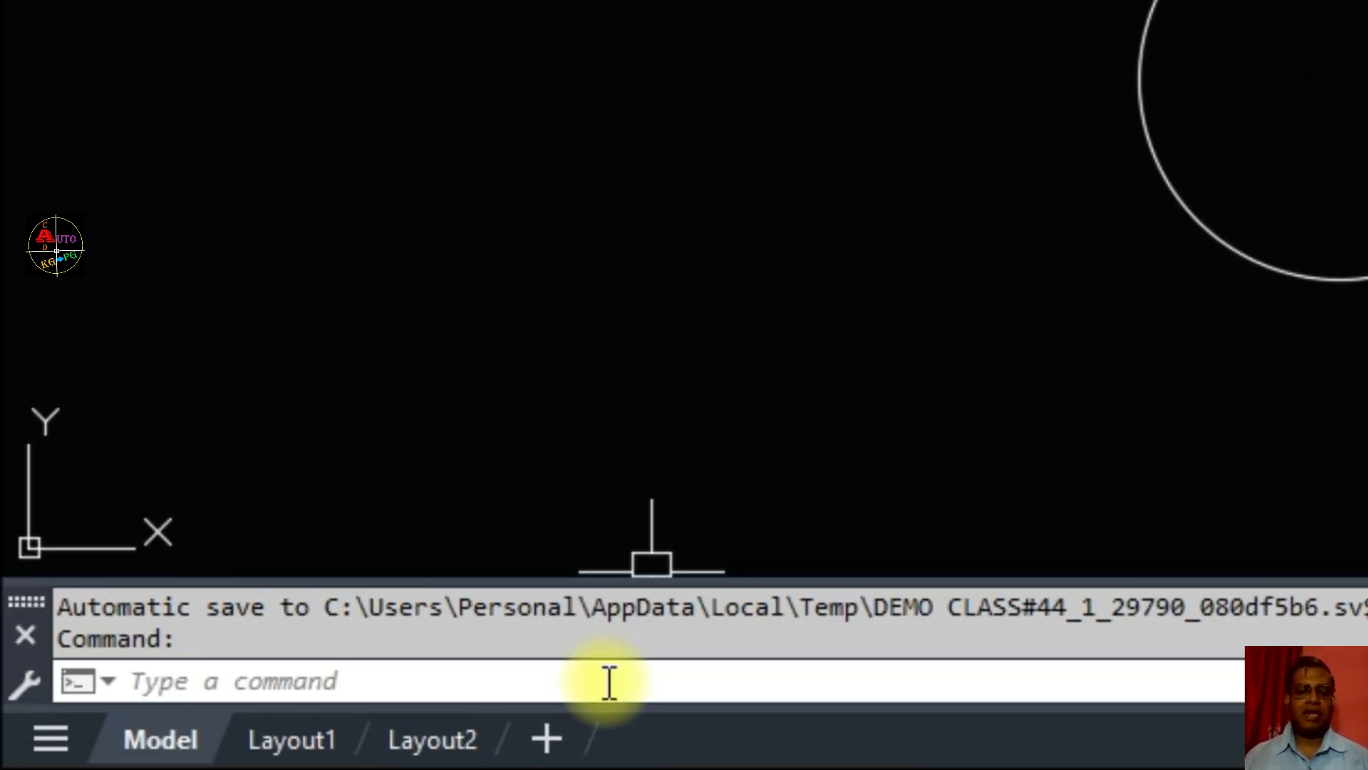
{"action": "left_click", "coordinate": [609, 682]}
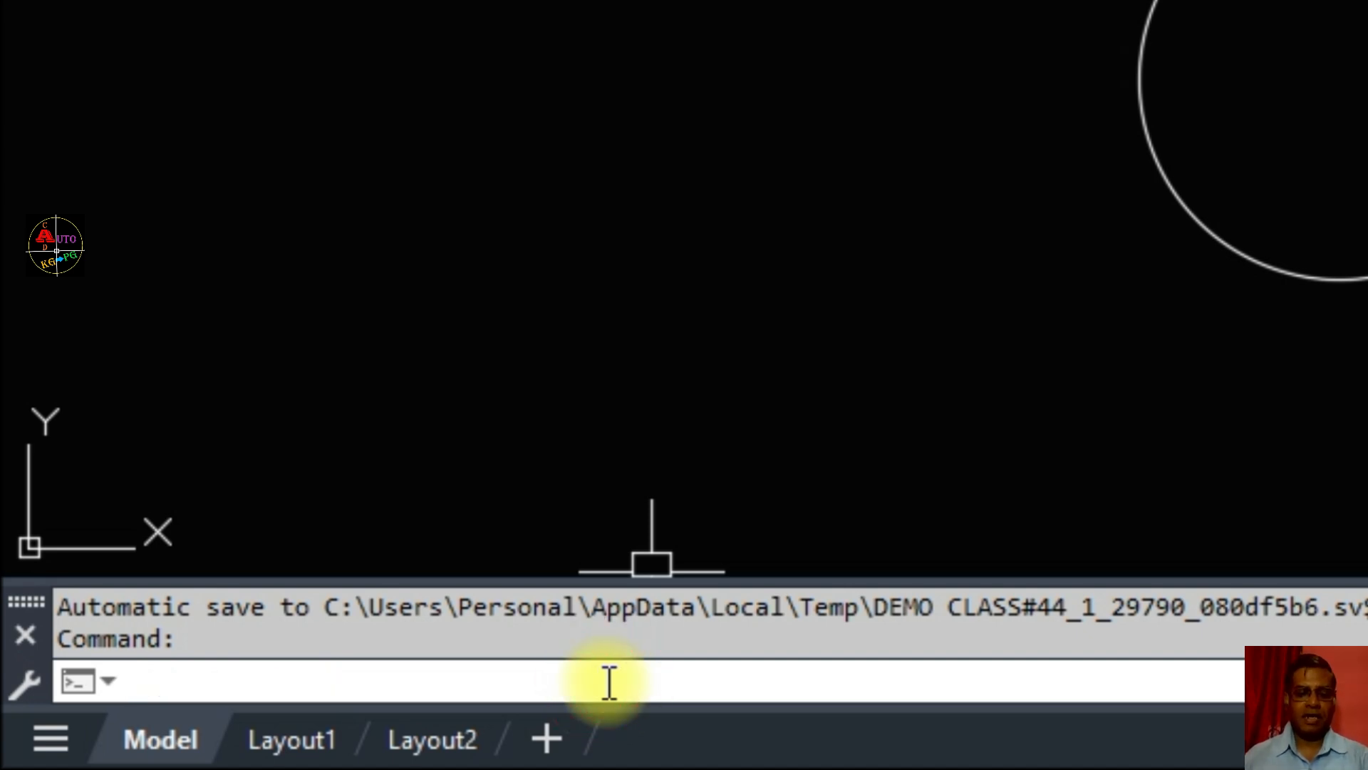
{"action": "type", "text": "ml"}
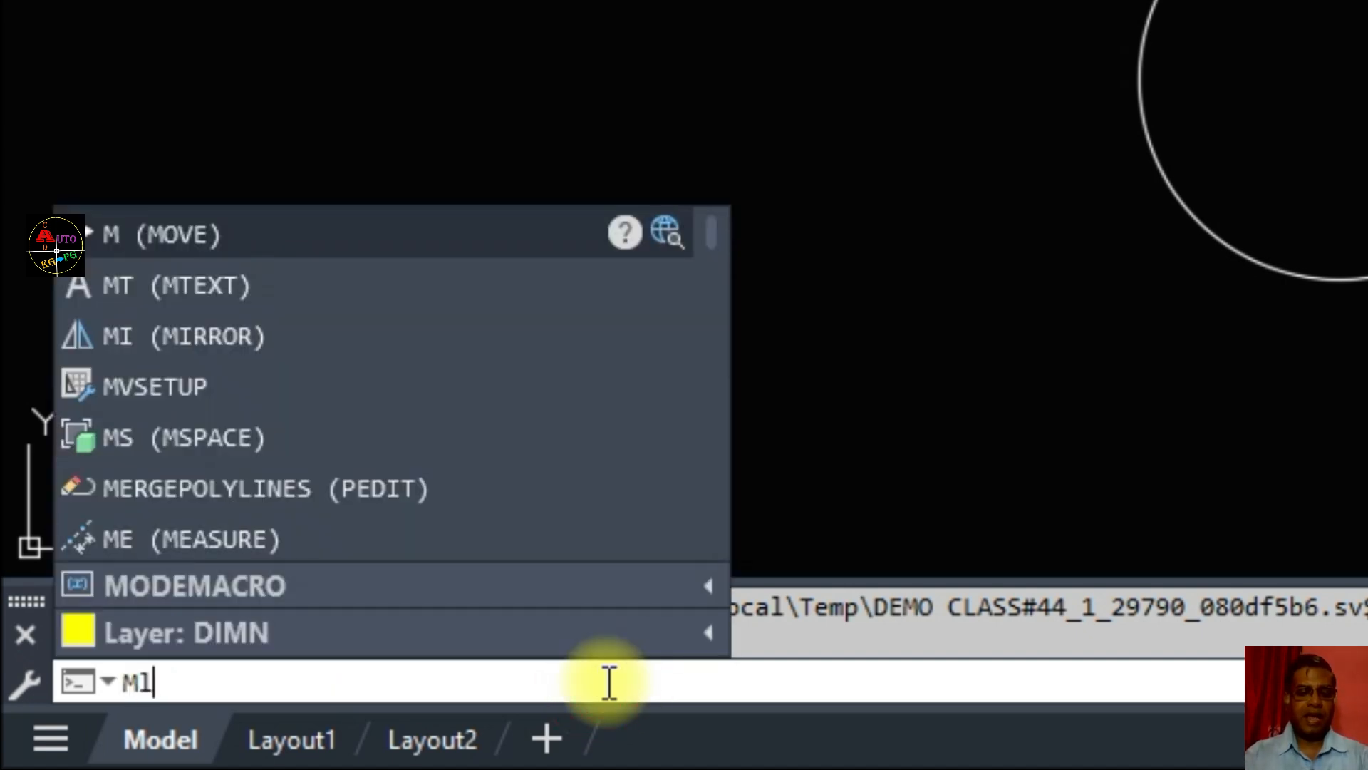
{"action": "type", "text": "ea"}
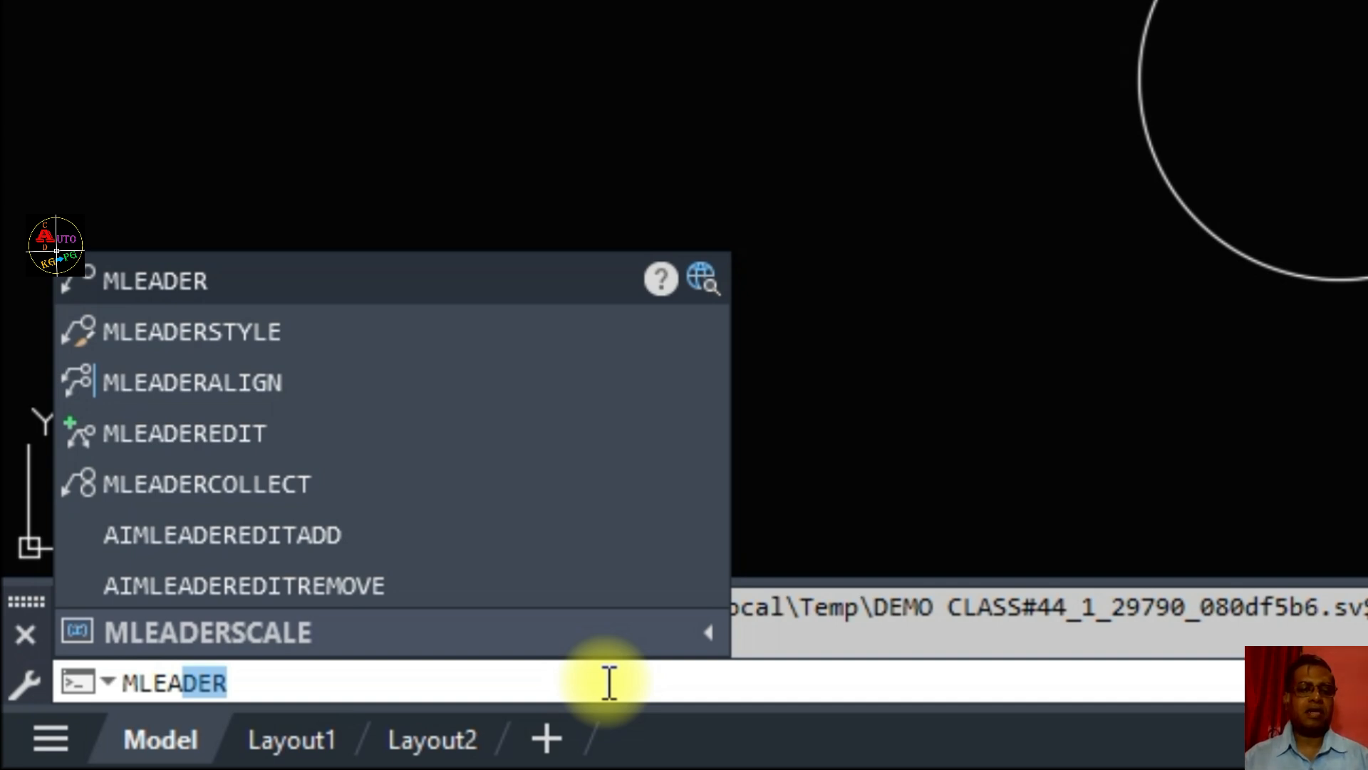
{"action": "key", "text": "Return"}
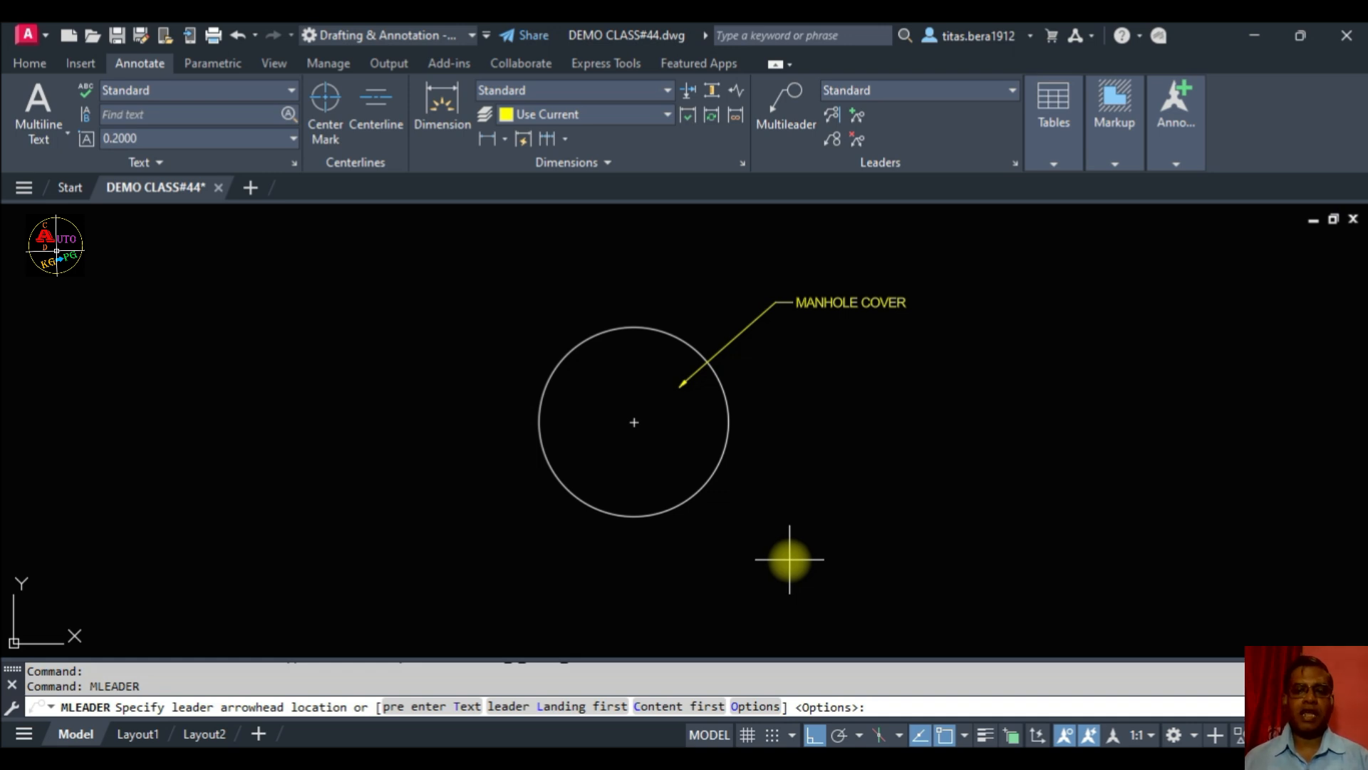
{"action": "left_click", "coordinate": [674, 452]}
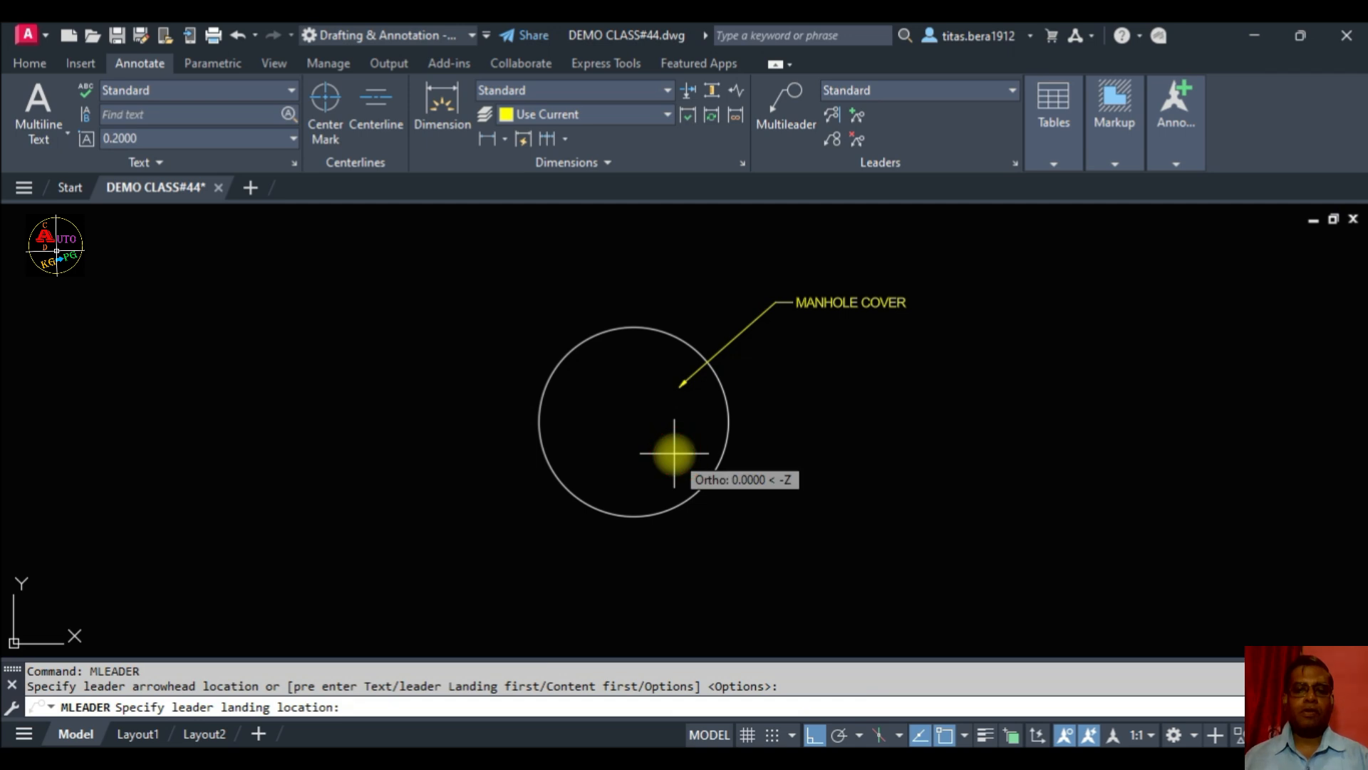
{"action": "left_click", "coordinate": [814, 736]}
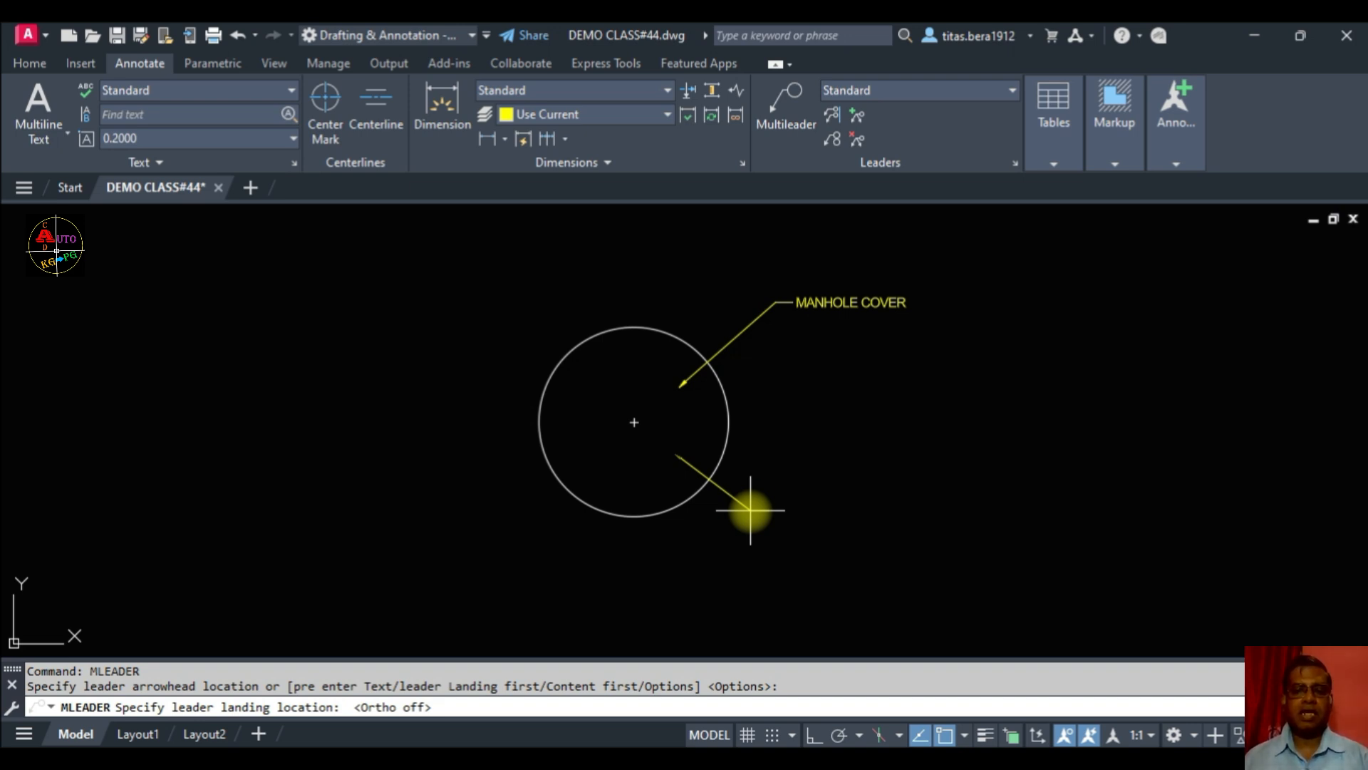
{"action": "left_click", "coordinate": [750, 510]}
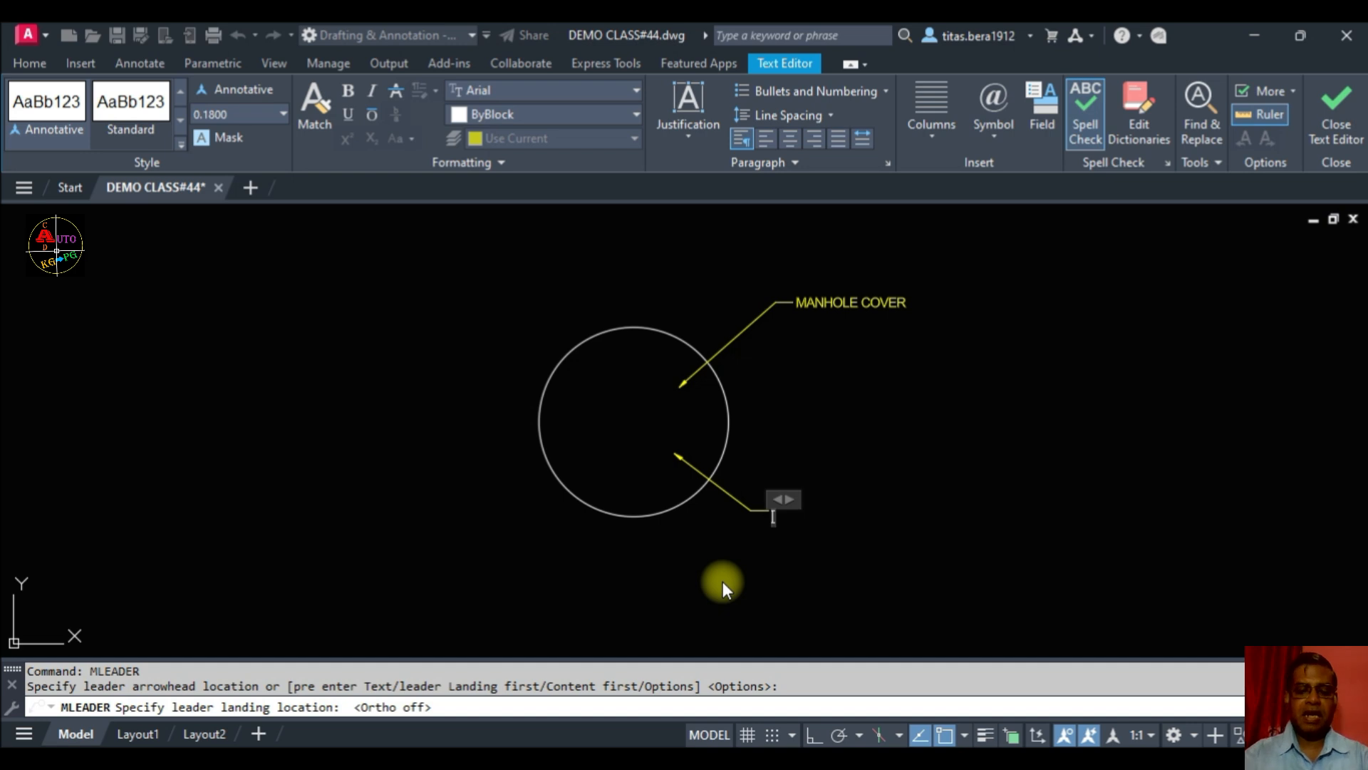
{"action": "type", "text": "MANHOLE COVER"}
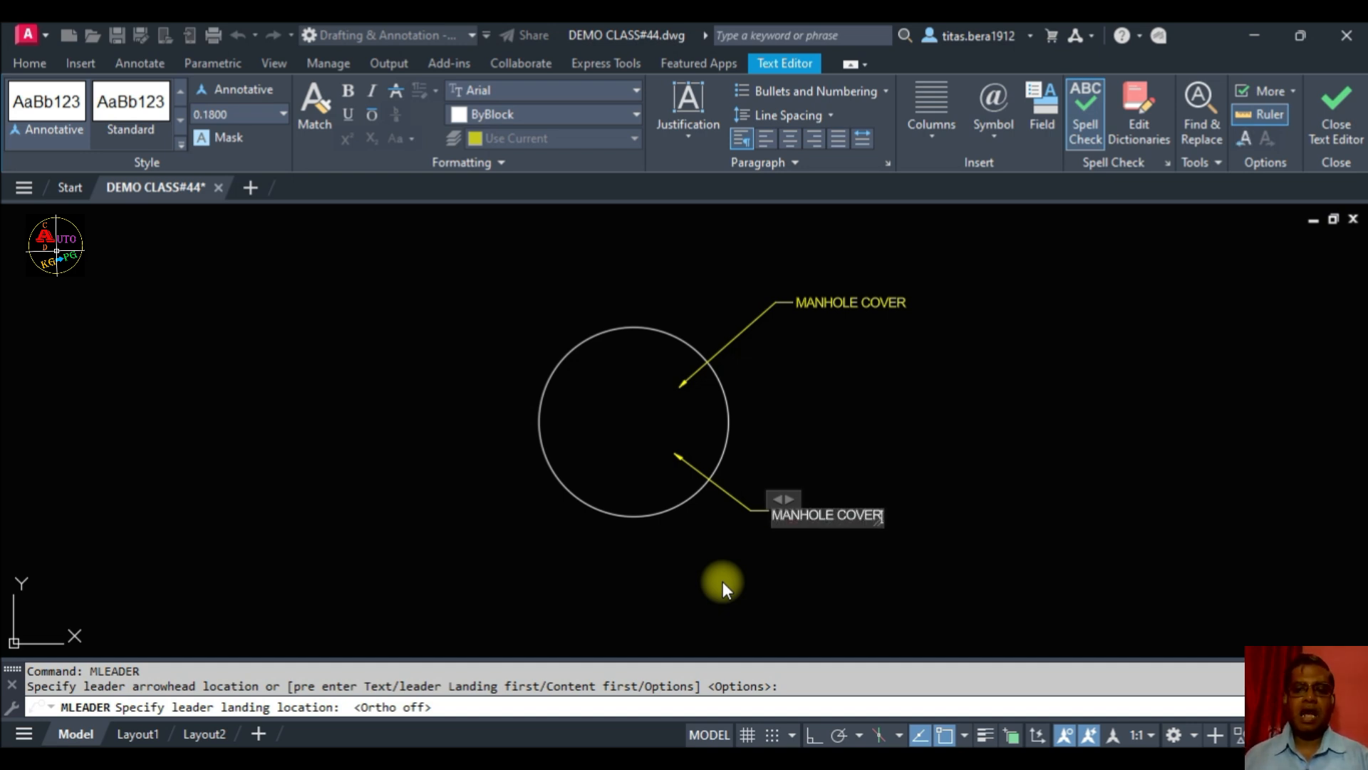
{"action": "left_click", "coordinate": [1338, 113]}
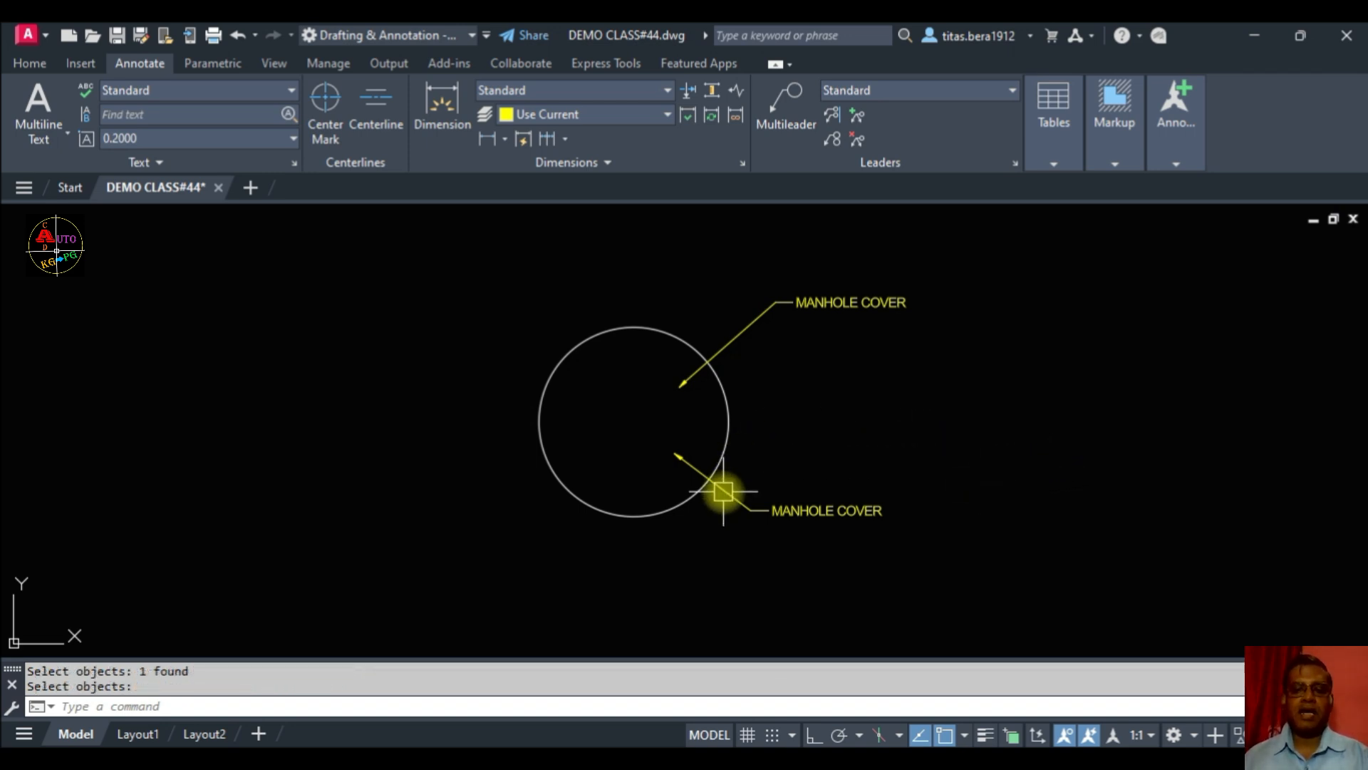
Step: Explode the lower MANHOLE COVER leader and select its leader line, landing and text one at a time to examine them
{"action": "key", "text": "Return"}
{"action": "left_click", "coordinate": [723, 491]}
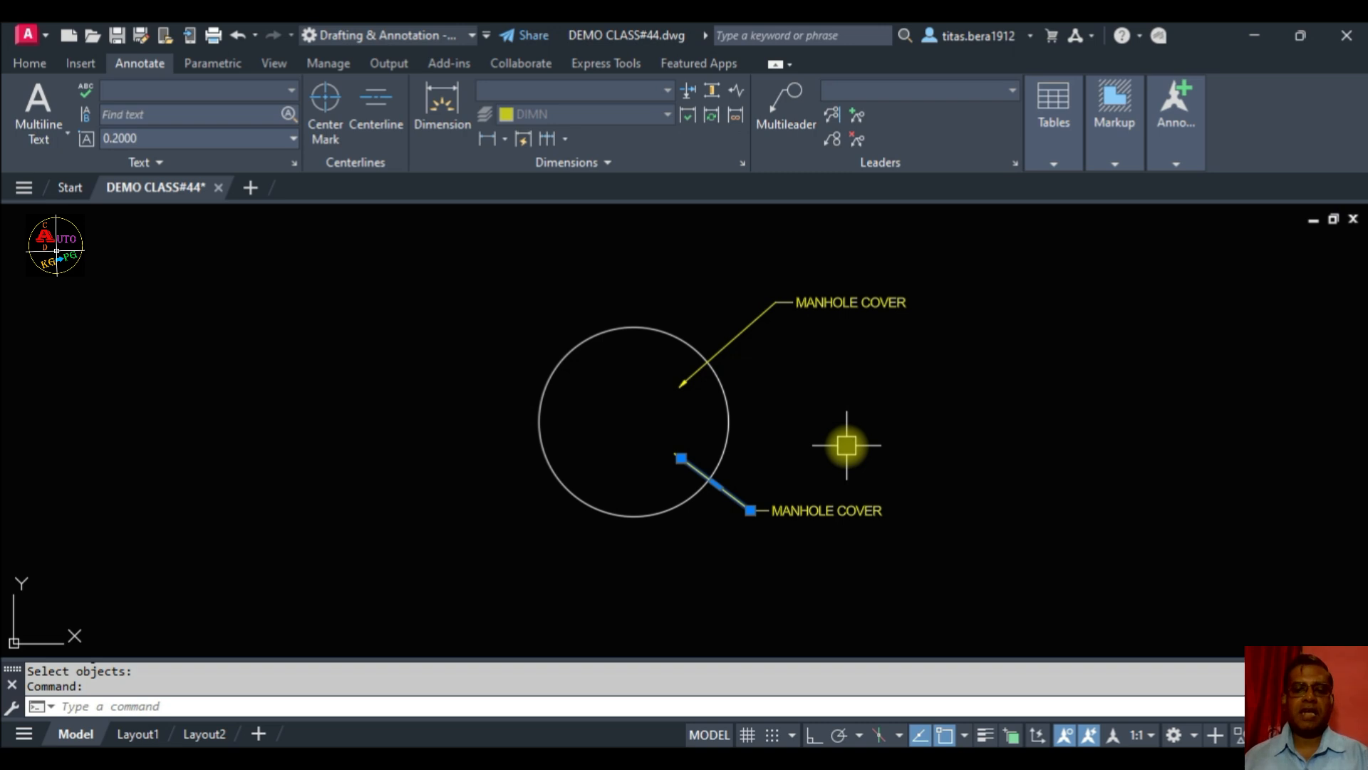
{"action": "key", "text": "Escape"}
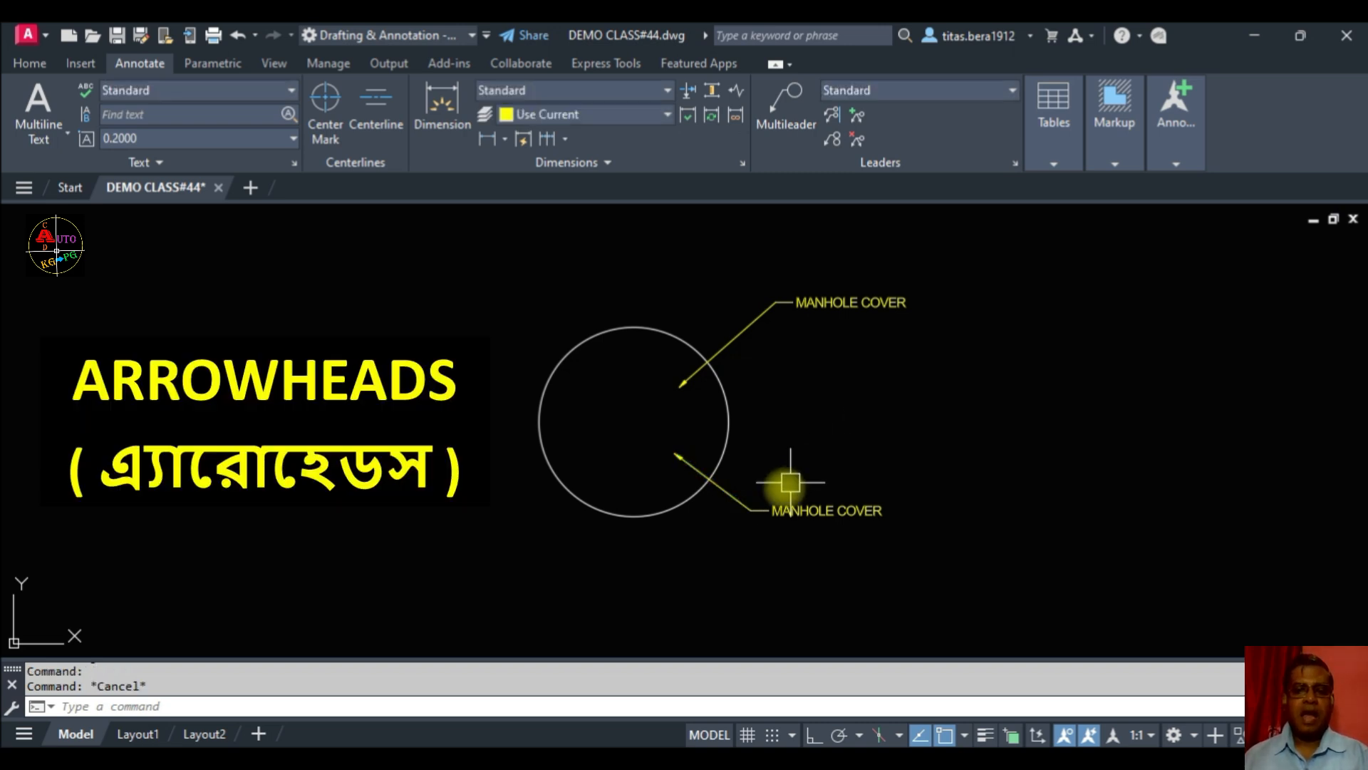
{"action": "left_click", "coordinate": [761, 508]}
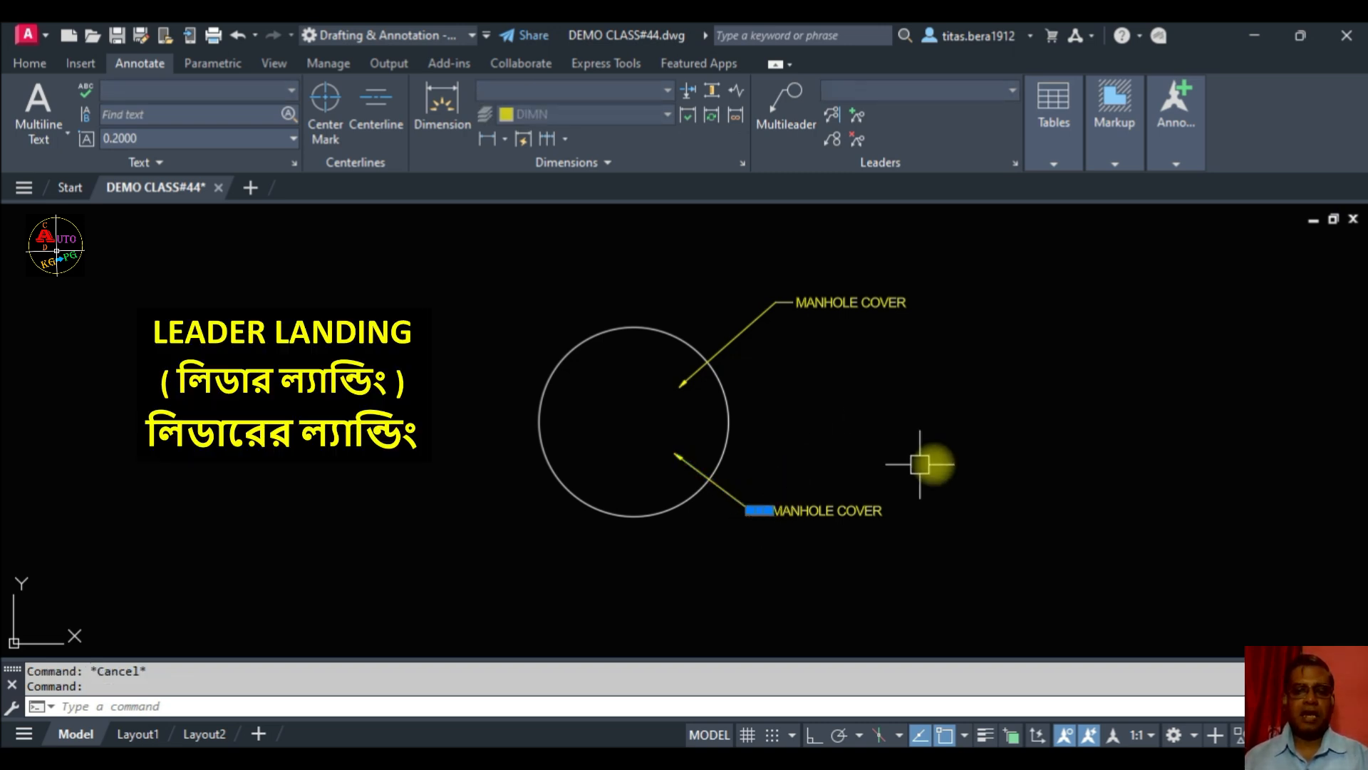
{"action": "key", "text": "Escape"}
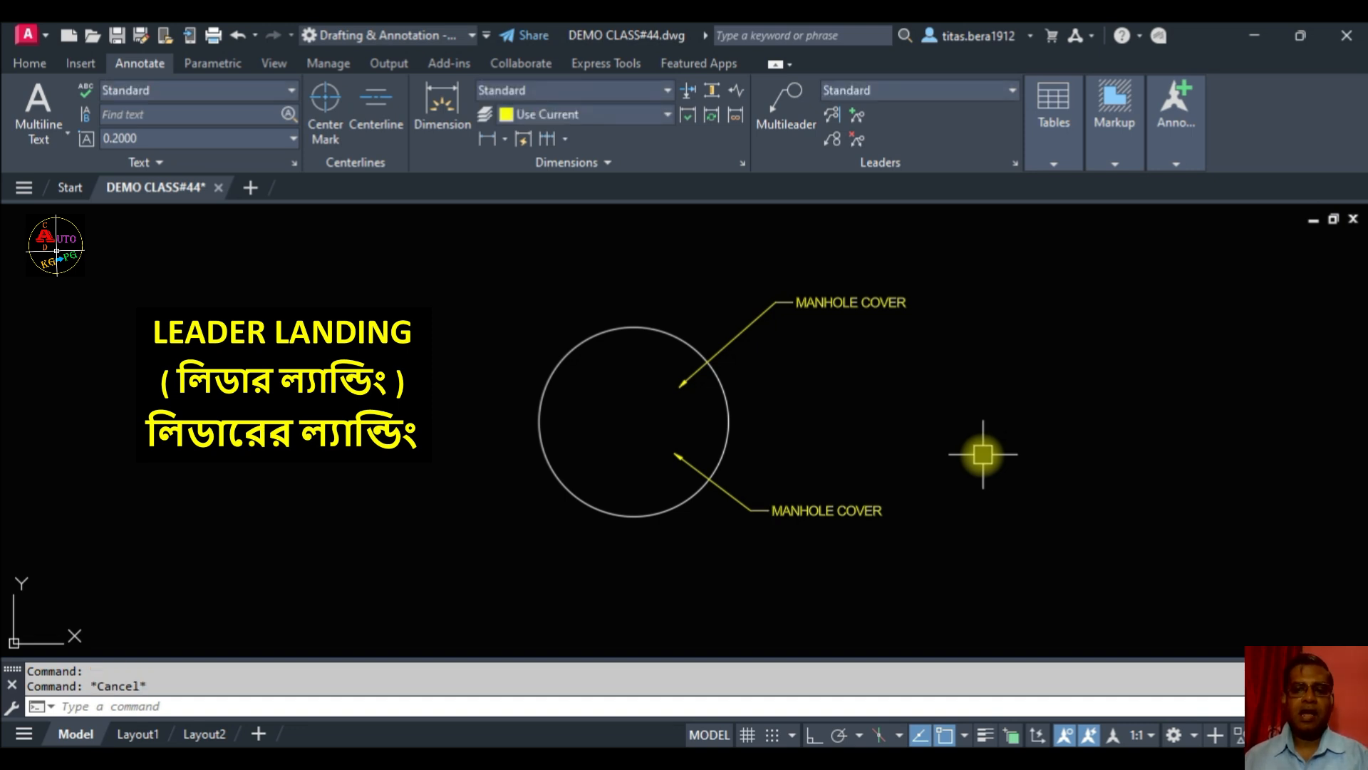
{"action": "left_click", "coordinate": [860, 511]}
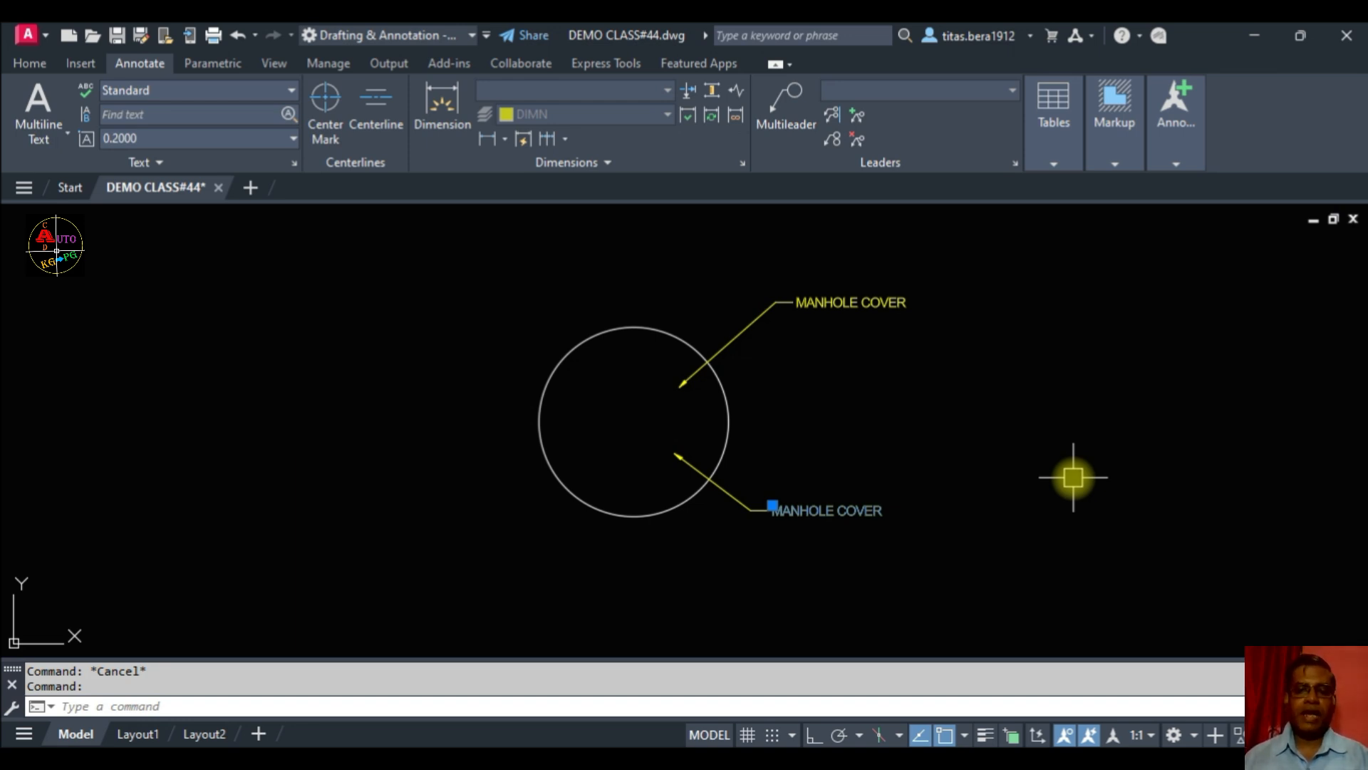
{"action": "key", "text": "Escape"}
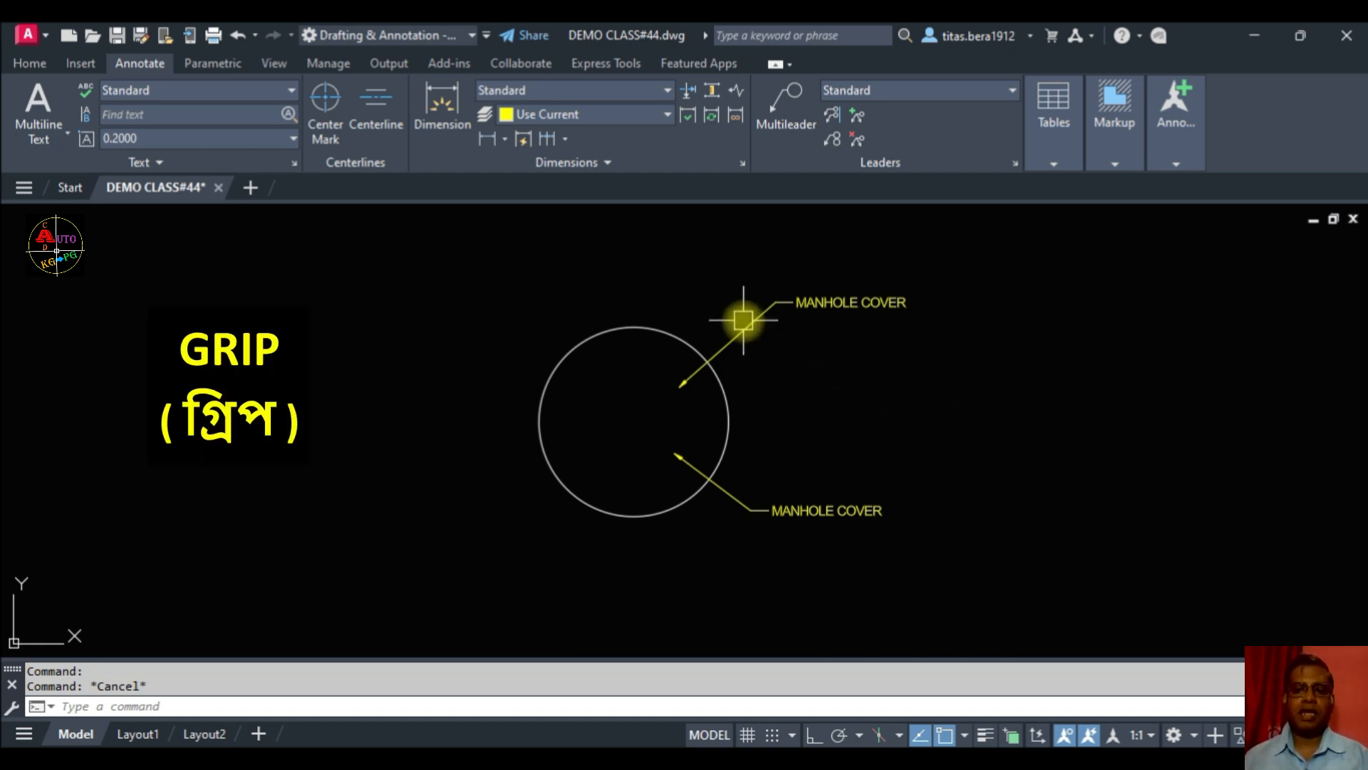
Step: Stretch the arrowhead of the upper MANHOLE COVER leader farther left inside the circle using its grip
{"action": "left_click", "coordinate": [742, 329]}
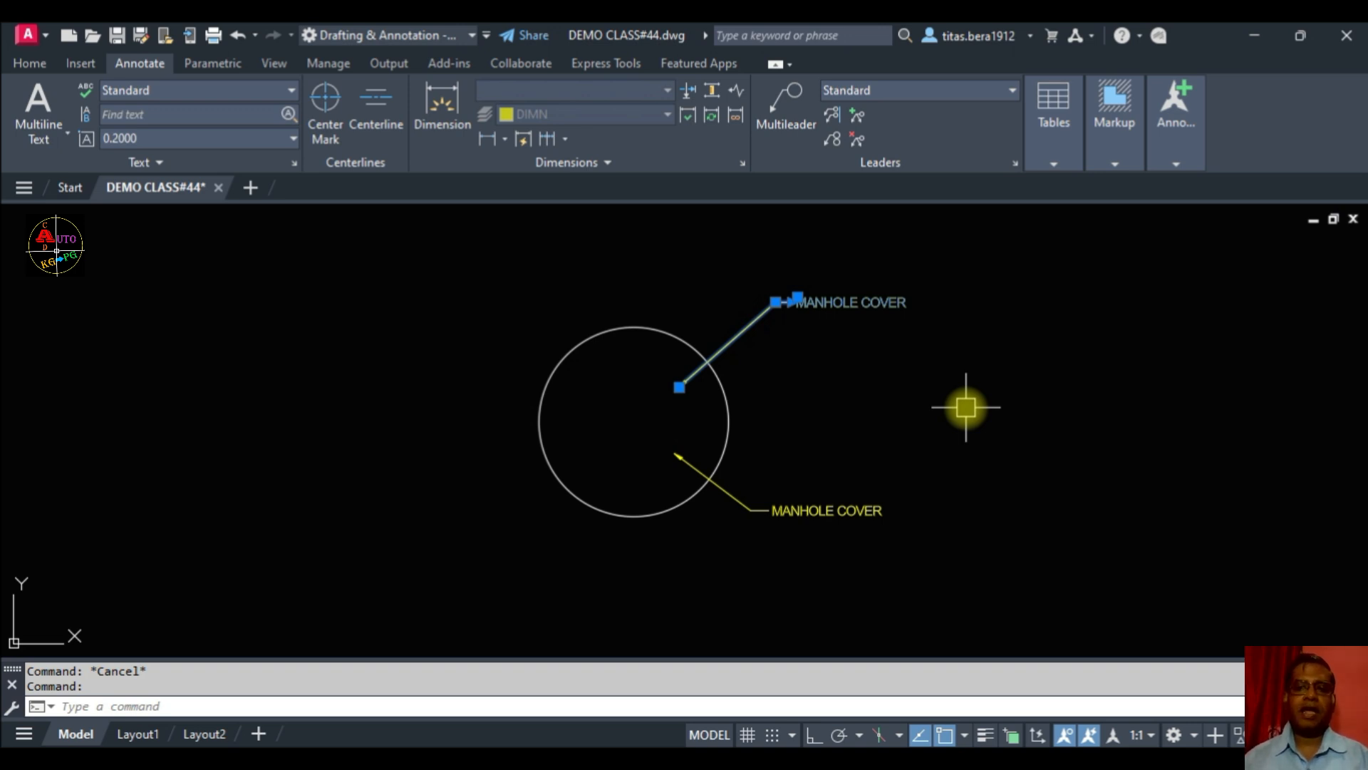
{"action": "scroll", "coordinate": [804, 285], "scroll_direction": "up", "scroll_amount": 5}
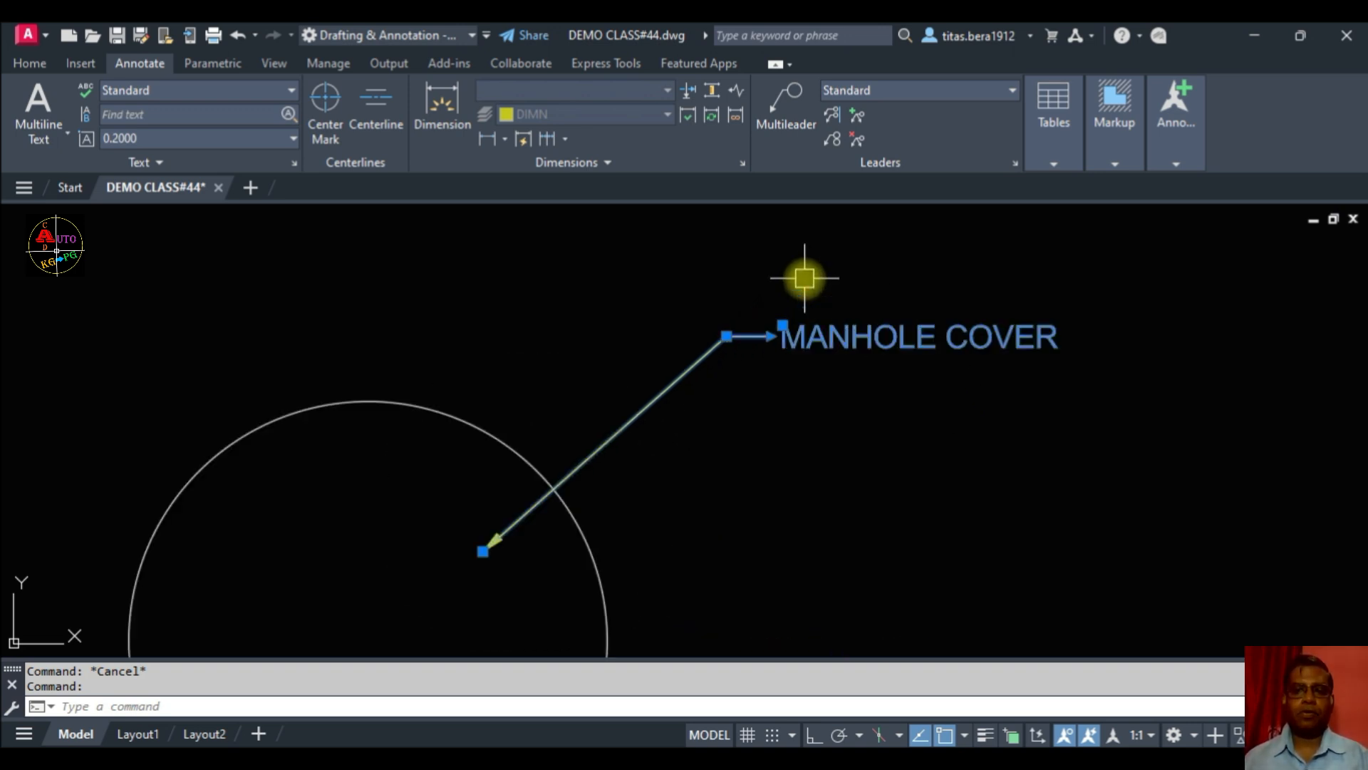
{"action": "scroll", "coordinate": [805, 295], "scroll_direction": "down", "scroll_amount": 2}
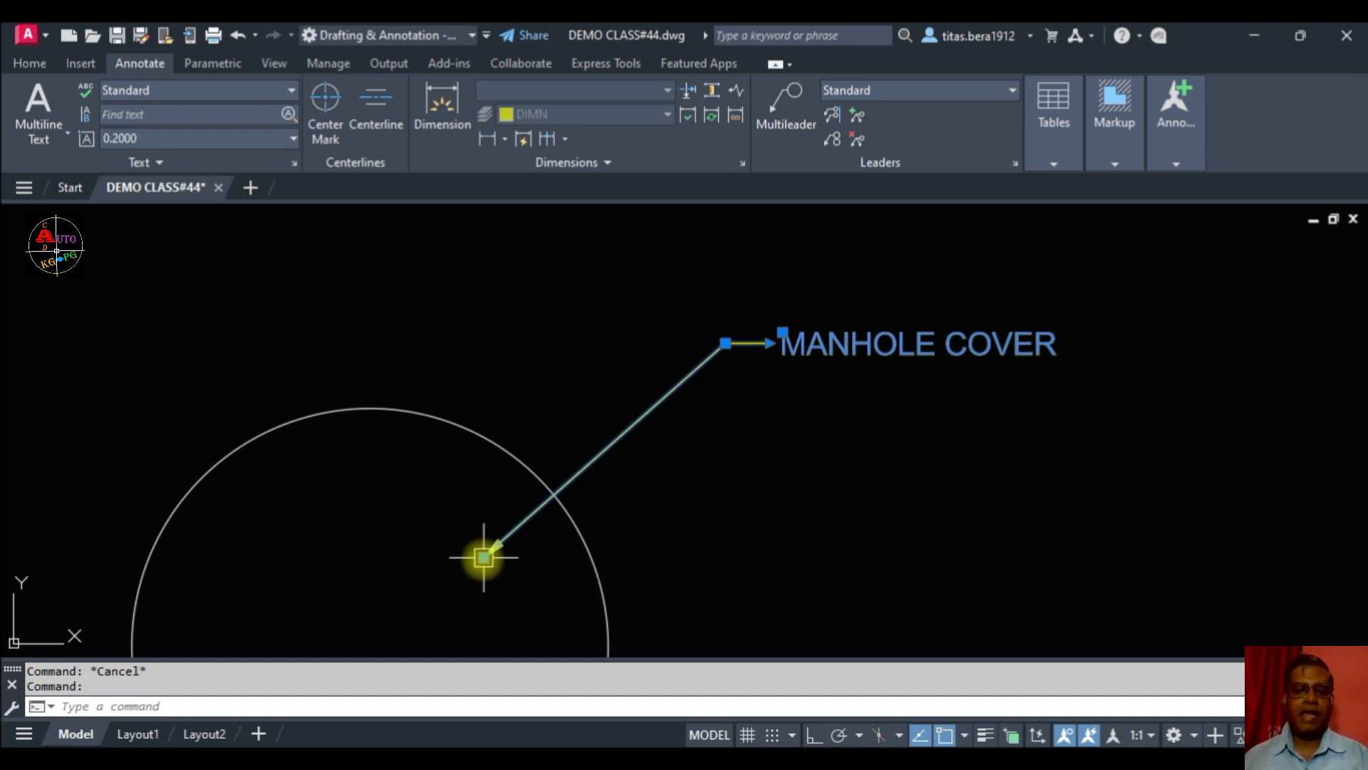
{"action": "left_click", "coordinate": [483, 556]}
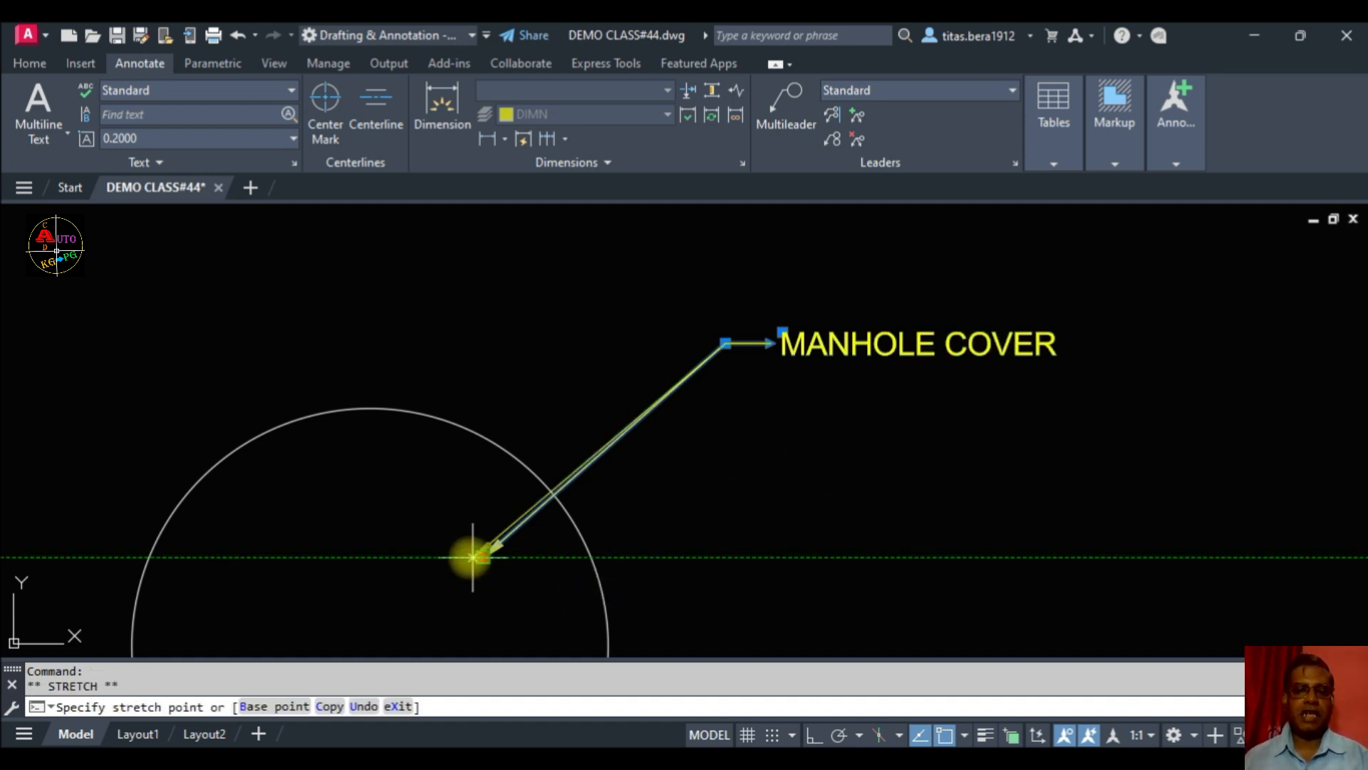
{"action": "left_click", "coordinate": [369, 527]}
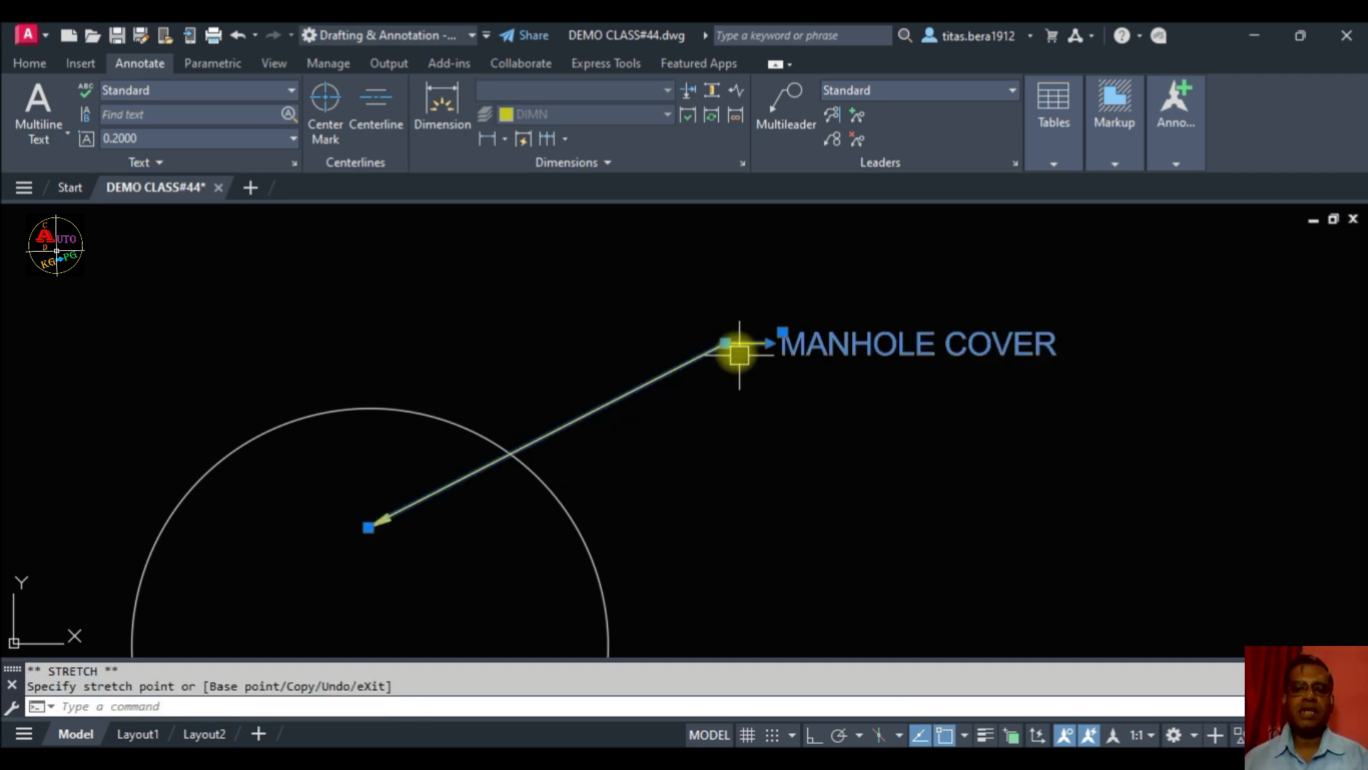
Step: Shift the upper leader's elbow and text to the left, and lengthen its landing to the right using the grips
{"action": "left_click", "coordinate": [726, 337]}
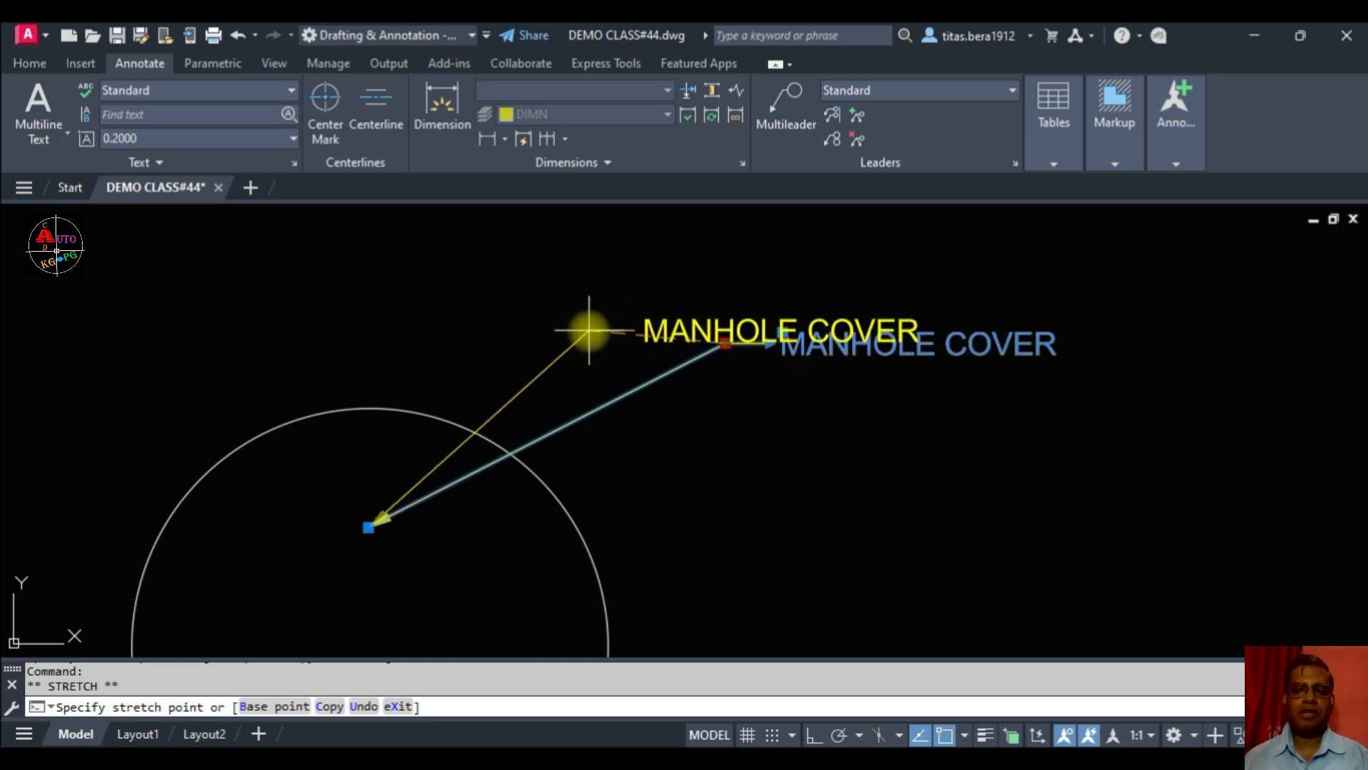
{"action": "left_click", "coordinate": [589, 330]}
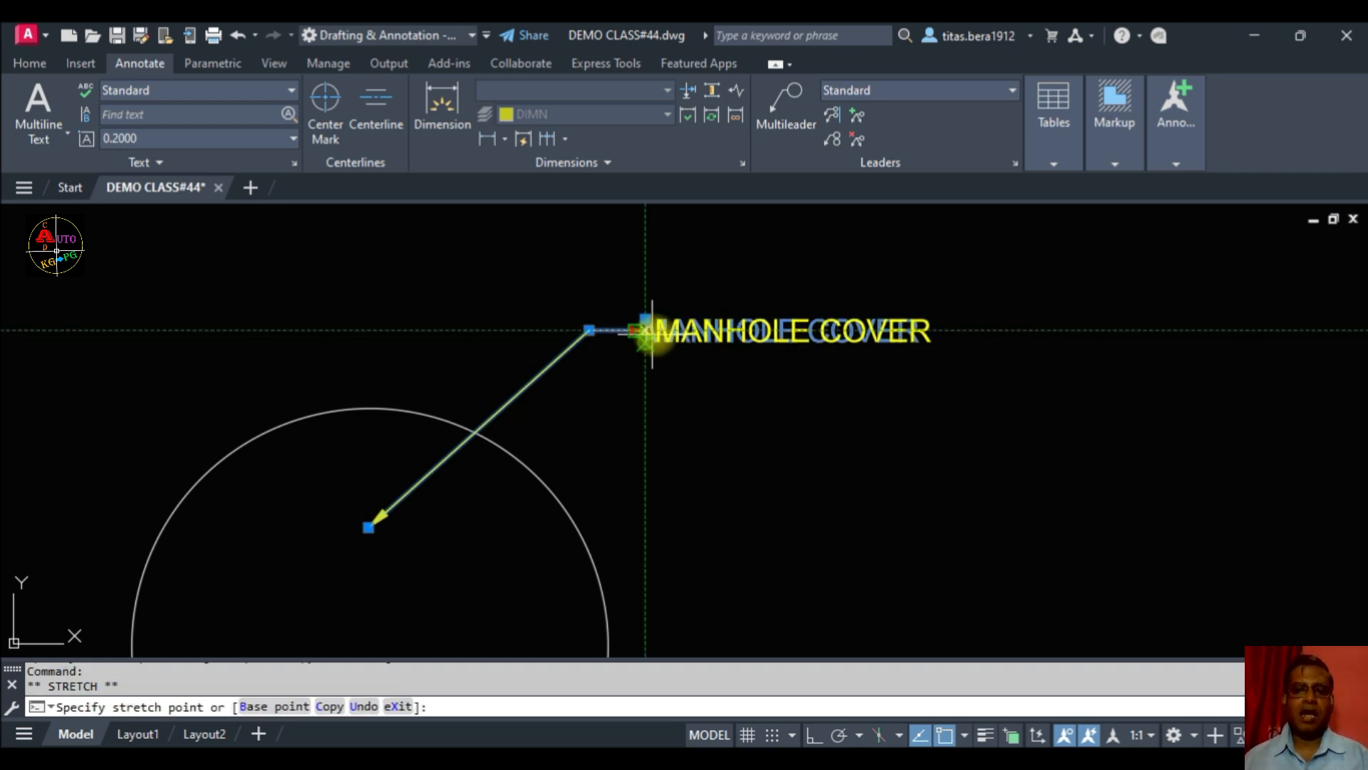
{"action": "left_click", "coordinate": [767, 342]}
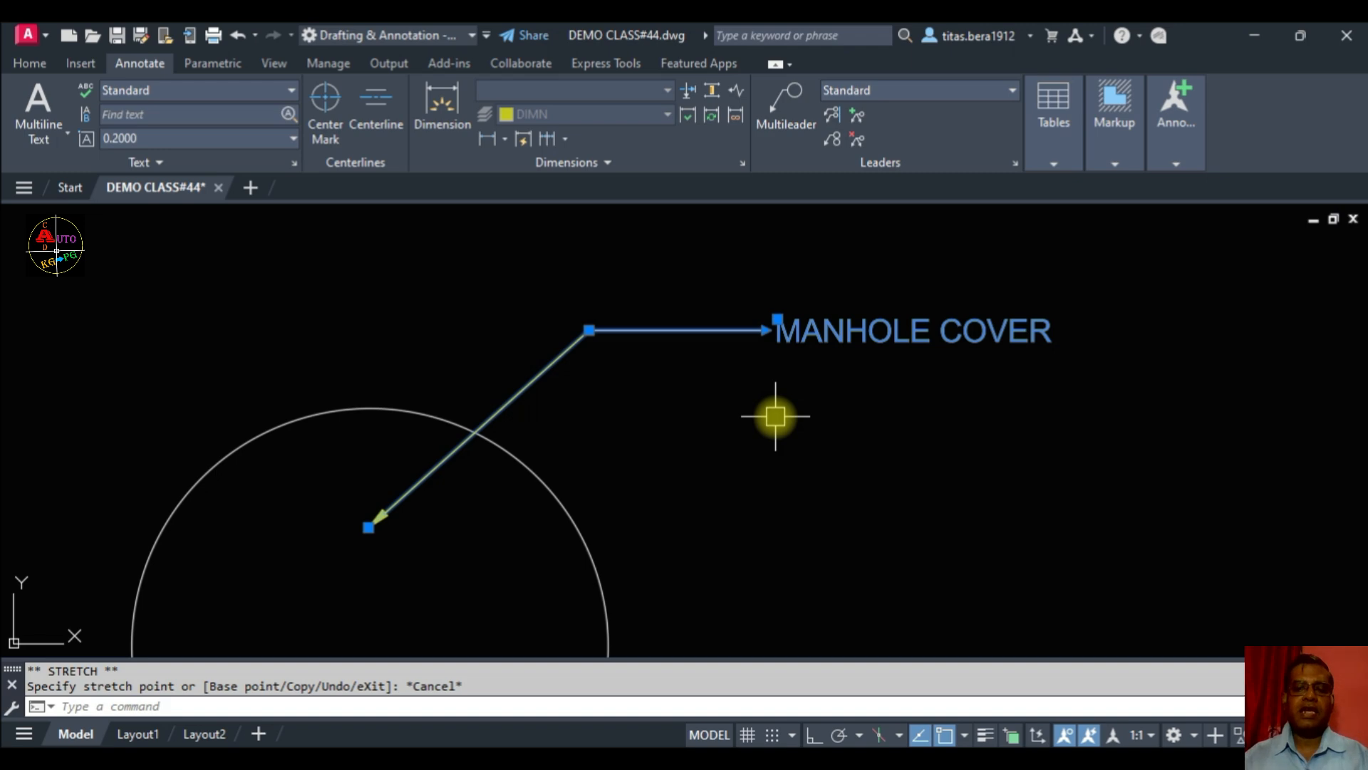
{"action": "key", "text": "Escape"}
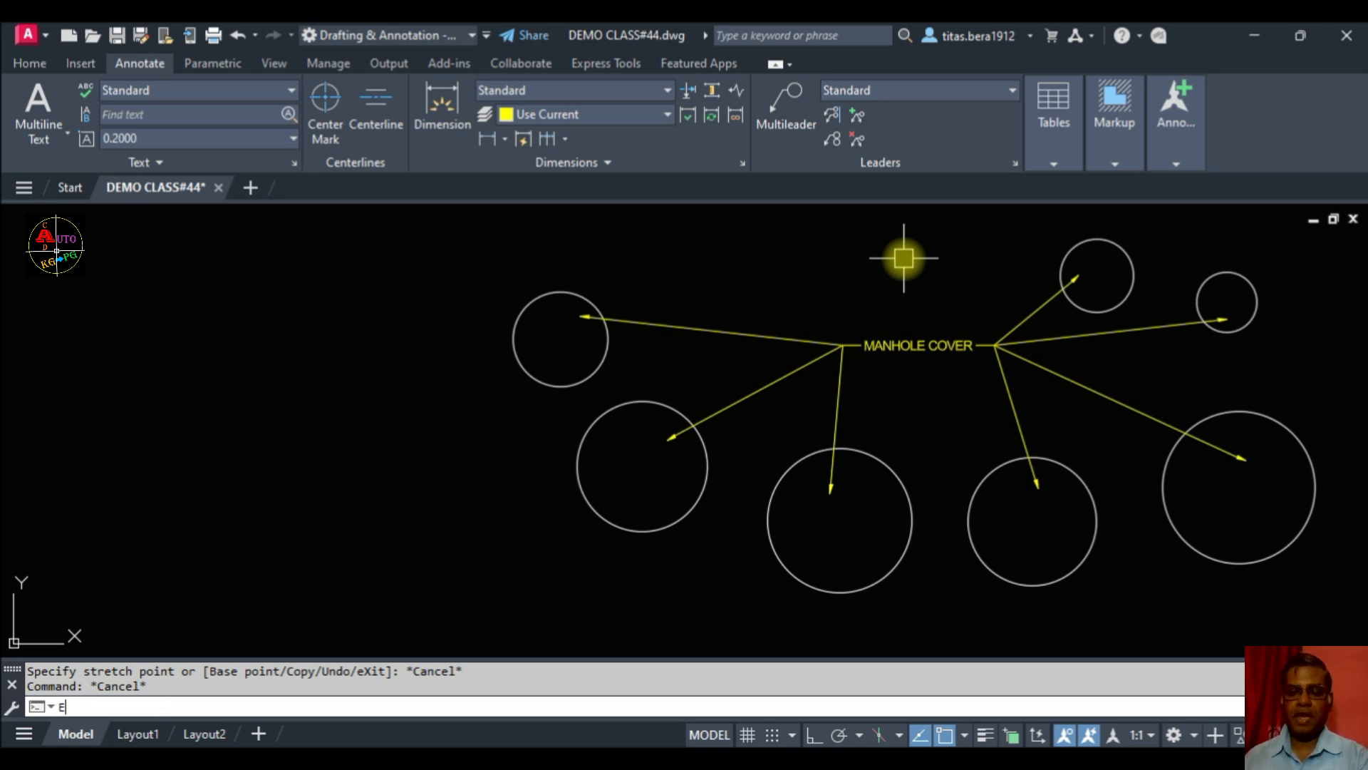
Step: Erase the MANHOLE COVER multileader whose arrows point to the seven circles
{"action": "key", "text": "Return"}
{"action": "left_click", "coordinate": [1051, 410]}
{"action": "left_click", "coordinate": [813, 326]}
{"action": "key", "text": "Return"}
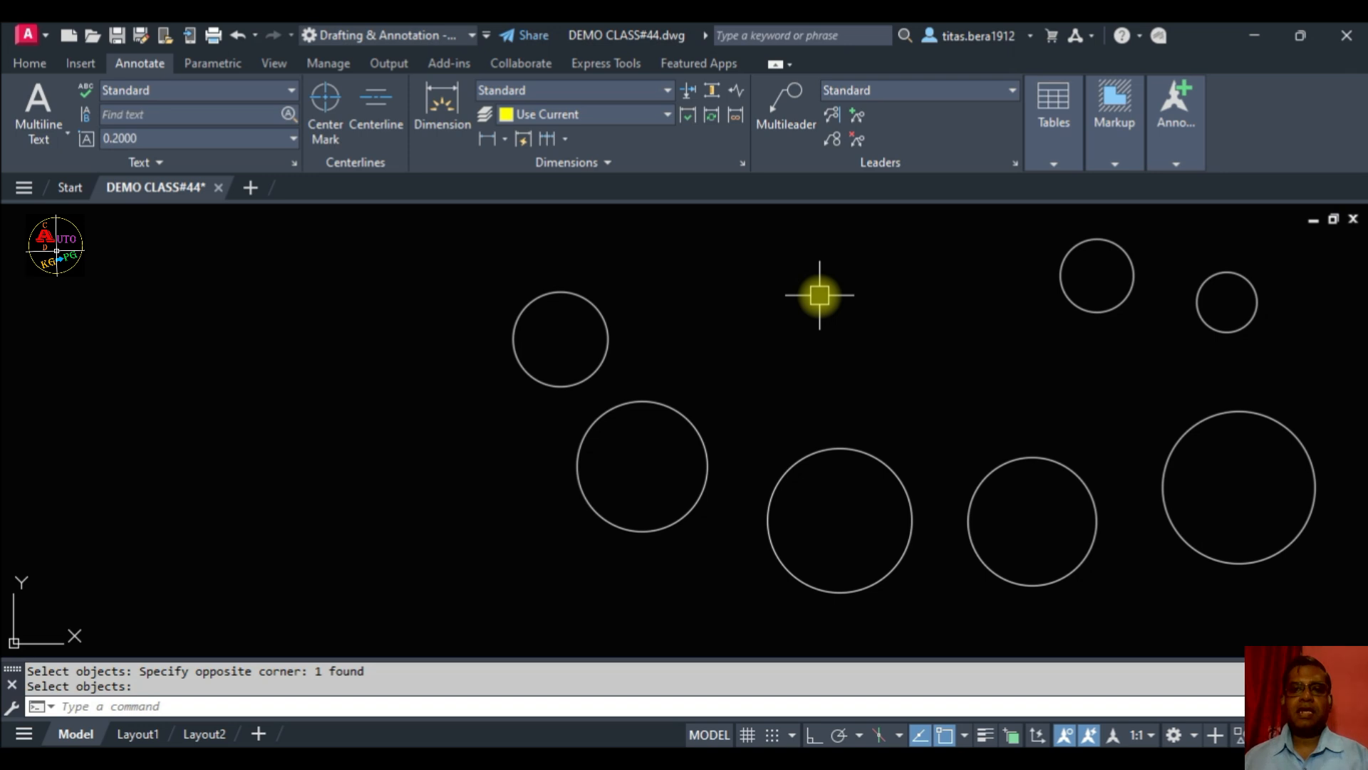
Step: Add a multileader reading MANHOLE COVER, with its arrowhead in the topmost small circle and its landing below and left of it
{"action": "left_click", "coordinate": [789, 92]}
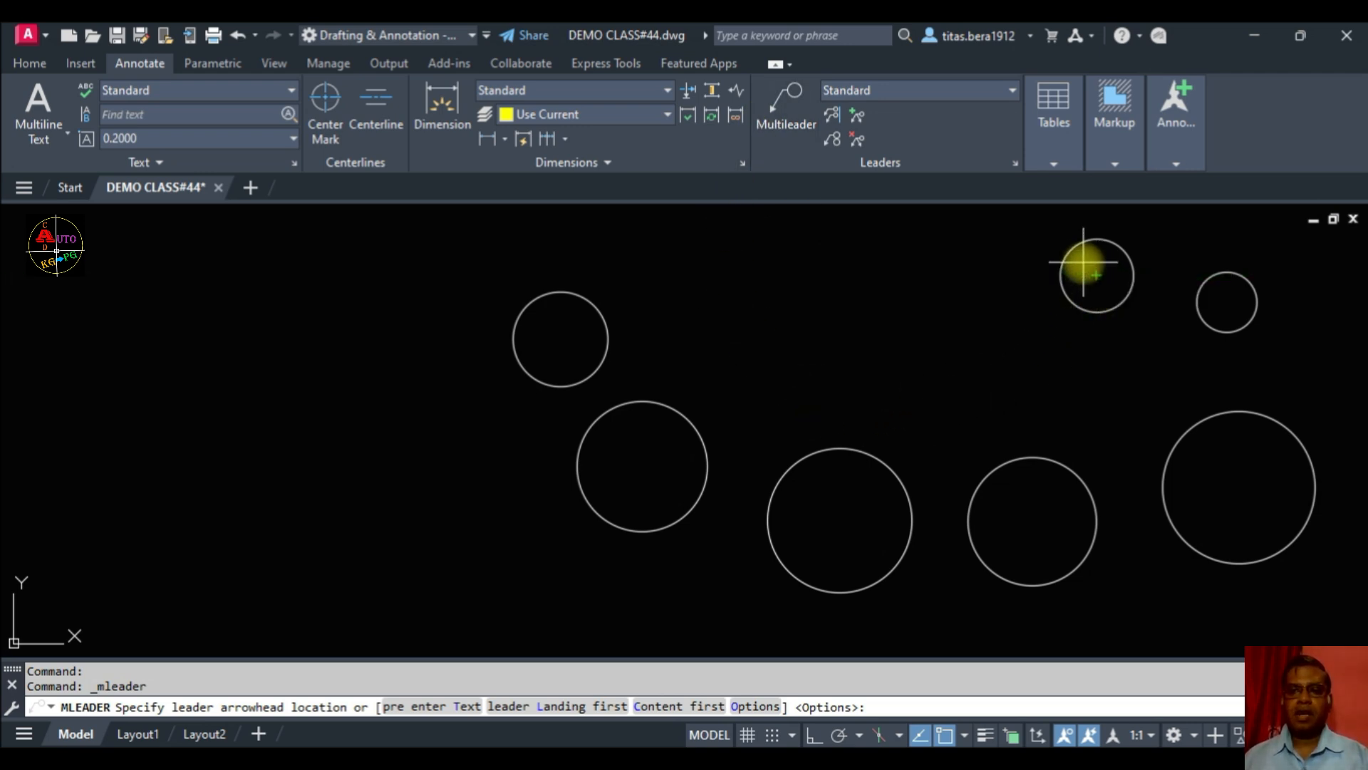
{"action": "left_click", "coordinate": [1083, 264]}
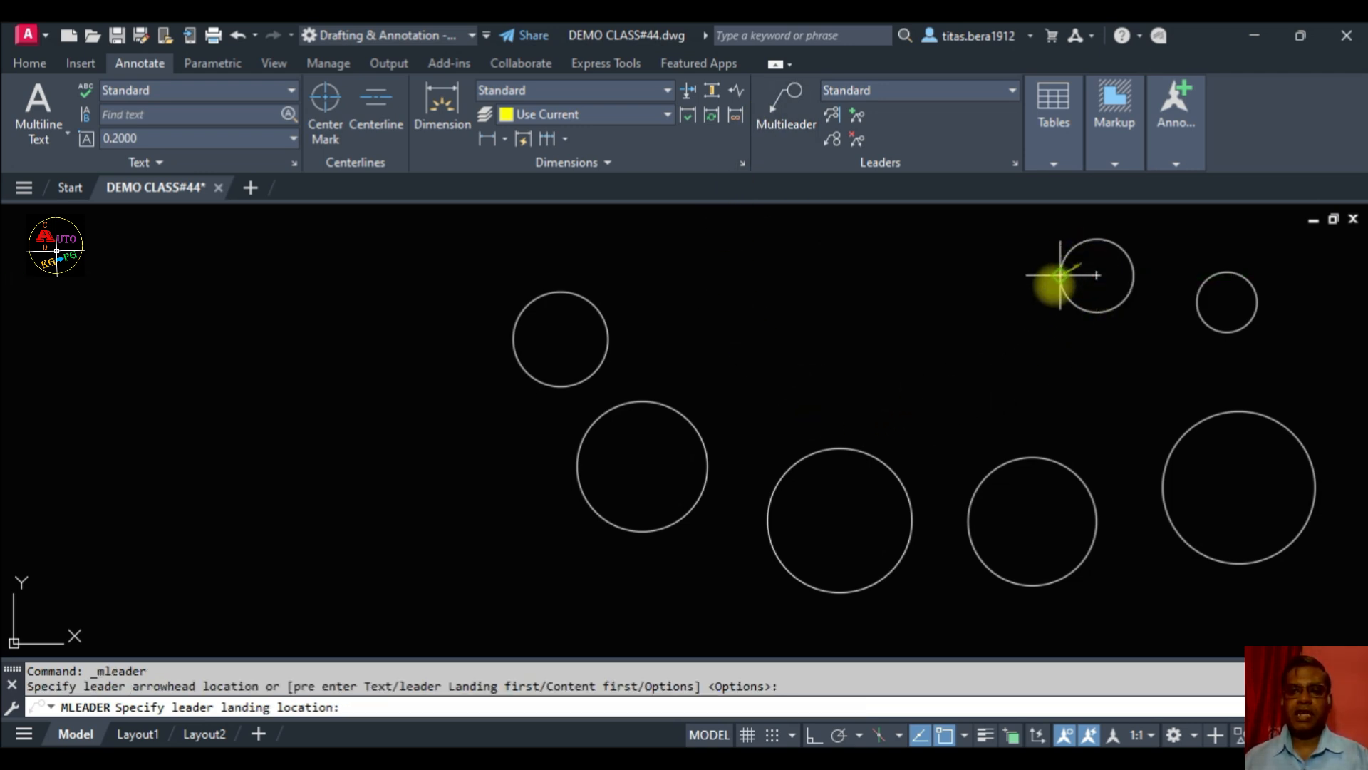
{"action": "left_click", "coordinate": [988, 359]}
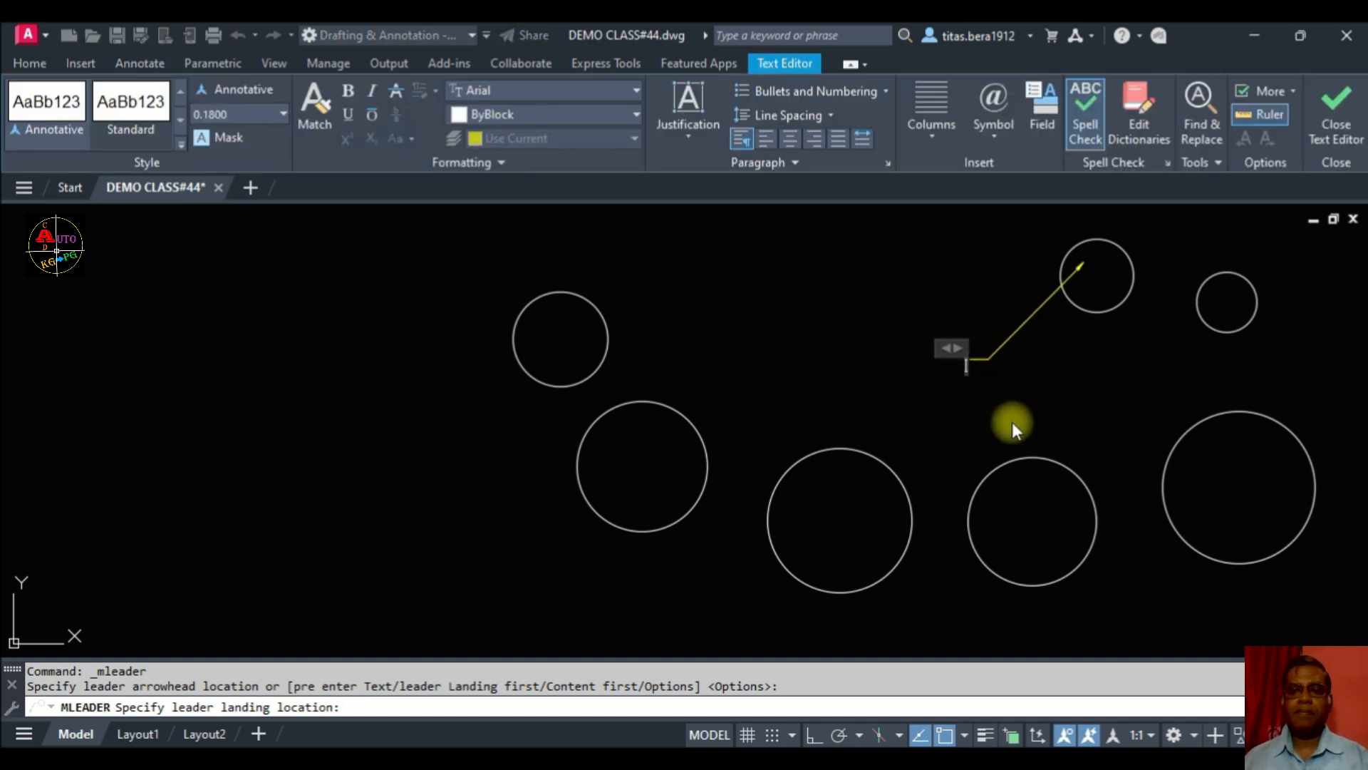
{"action": "type", "text": "MSNHOLE COVER"}
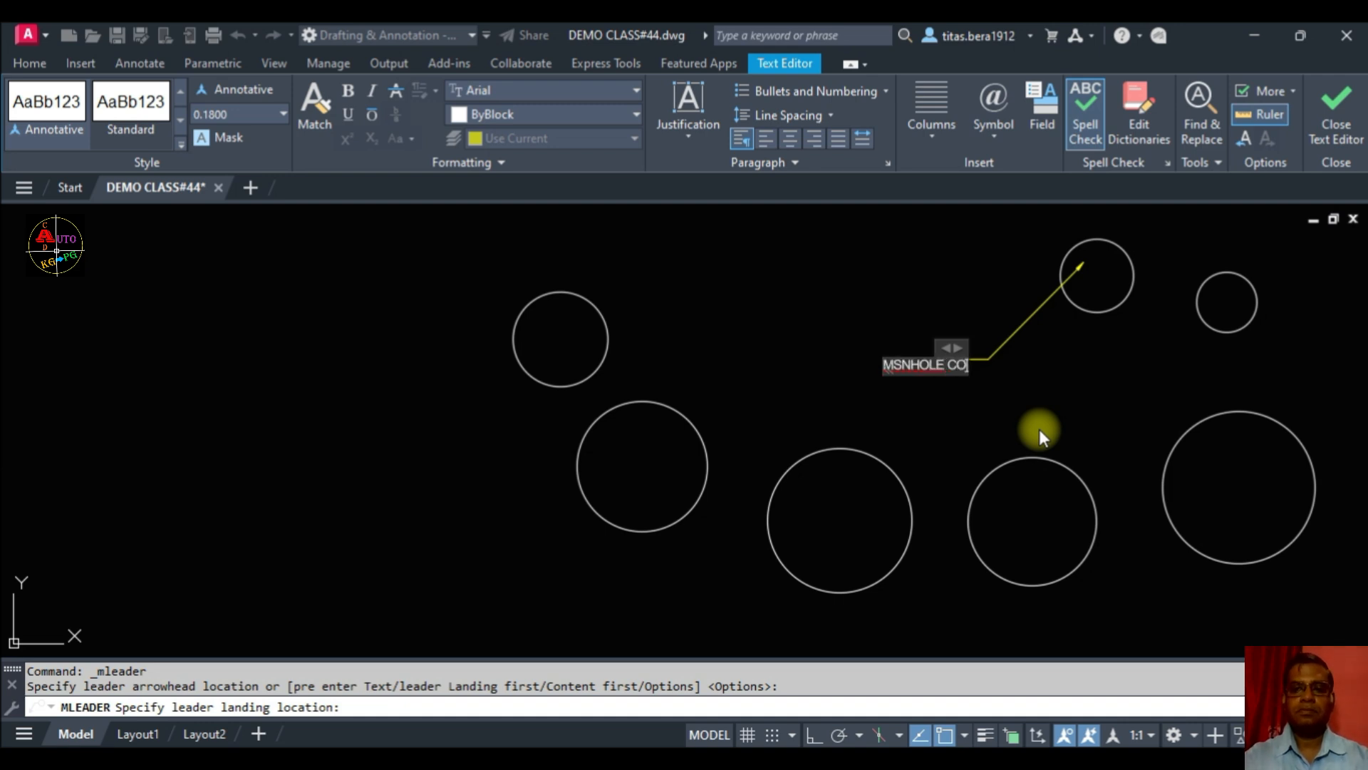
{"action": "left_click", "coordinate": [880, 363]}
{"action": "key", "text": "BackSpace"}
{"action": "type", "text": "A"}
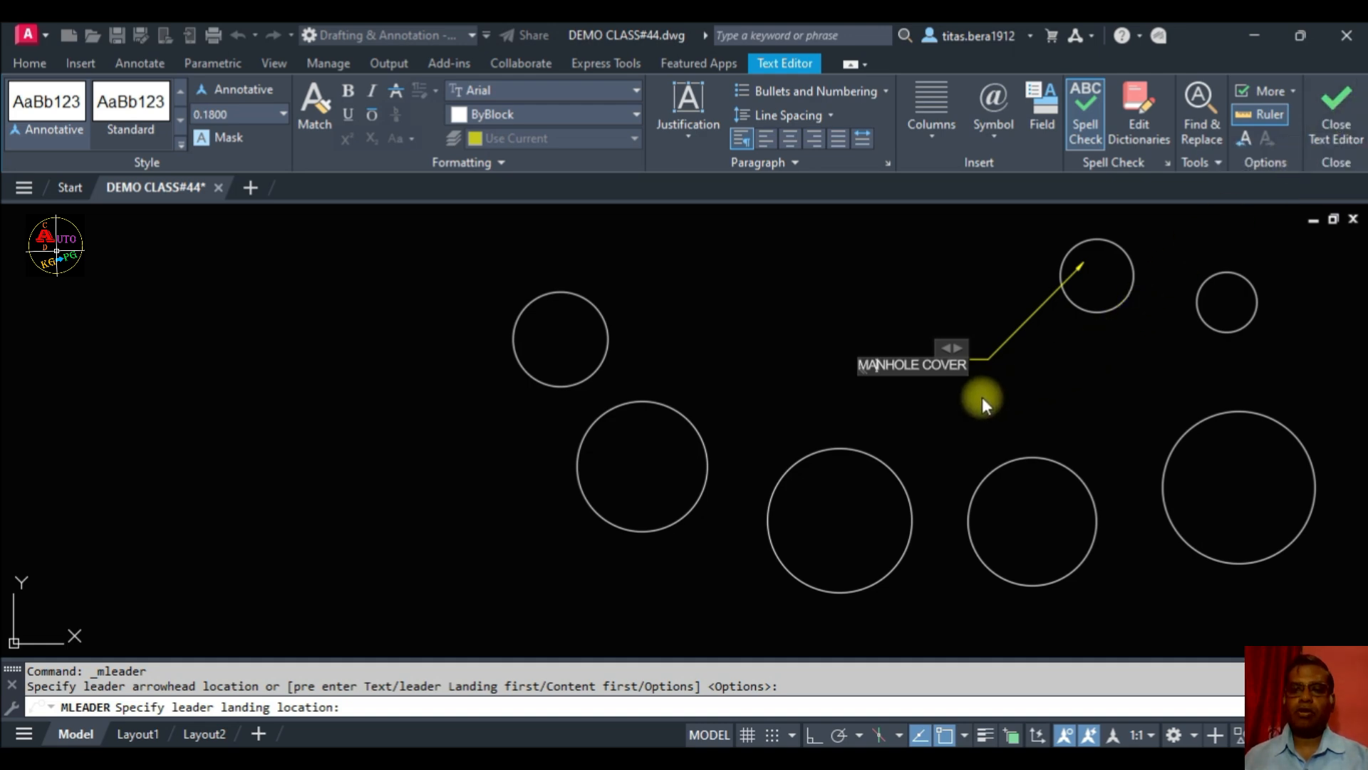
{"action": "left_click", "coordinate": [977, 417]}
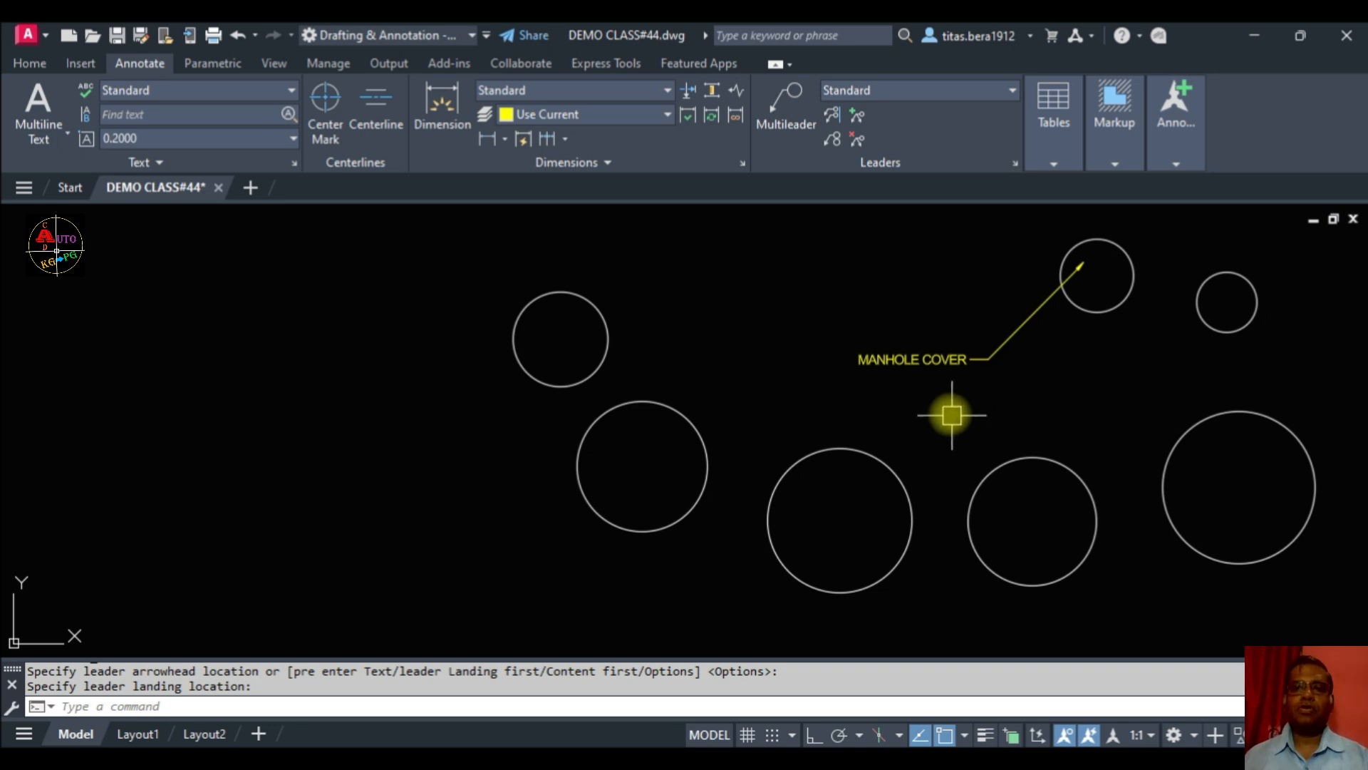
Step: Add leaders to the MANHOLE COVER multileader, placing one arrowhead inside each of the six remaining circles
{"action": "left_click", "coordinate": [861, 118]}
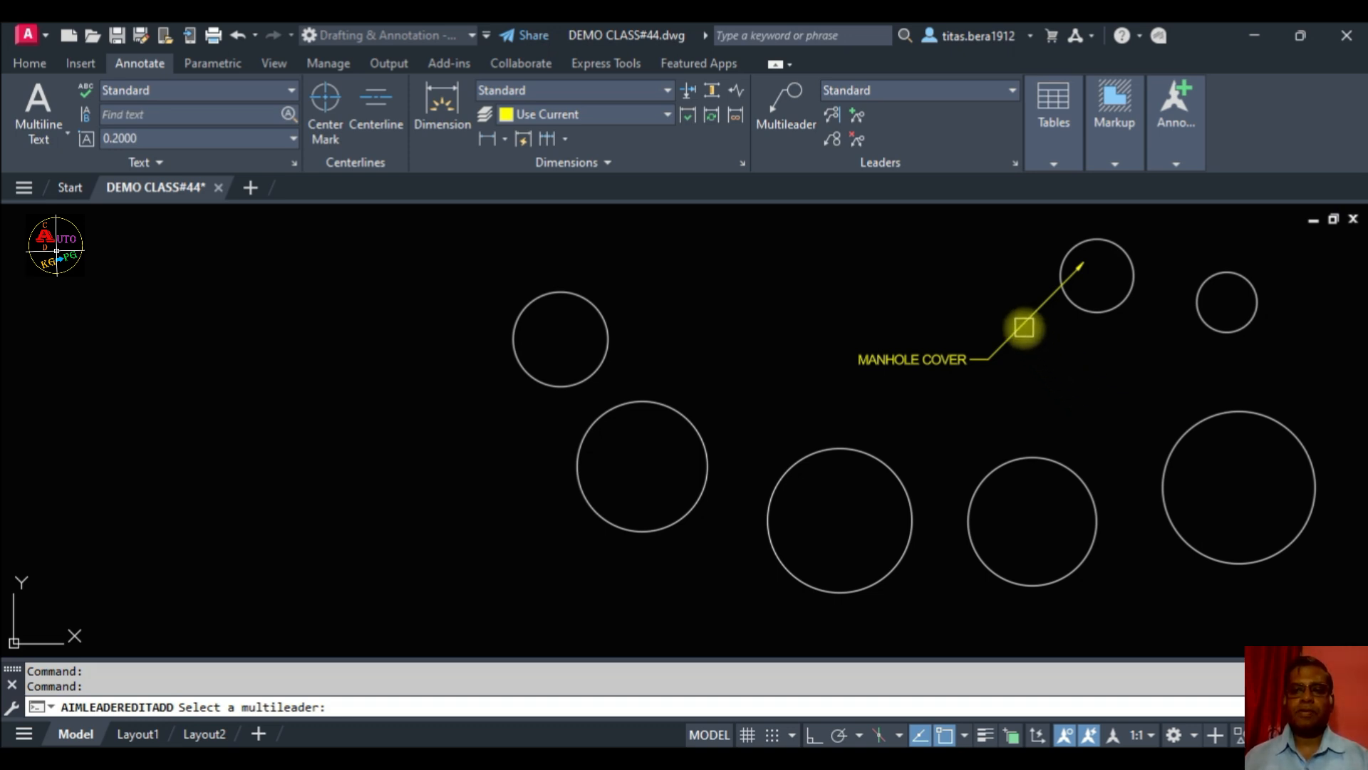
{"action": "left_click", "coordinate": [1024, 327]}
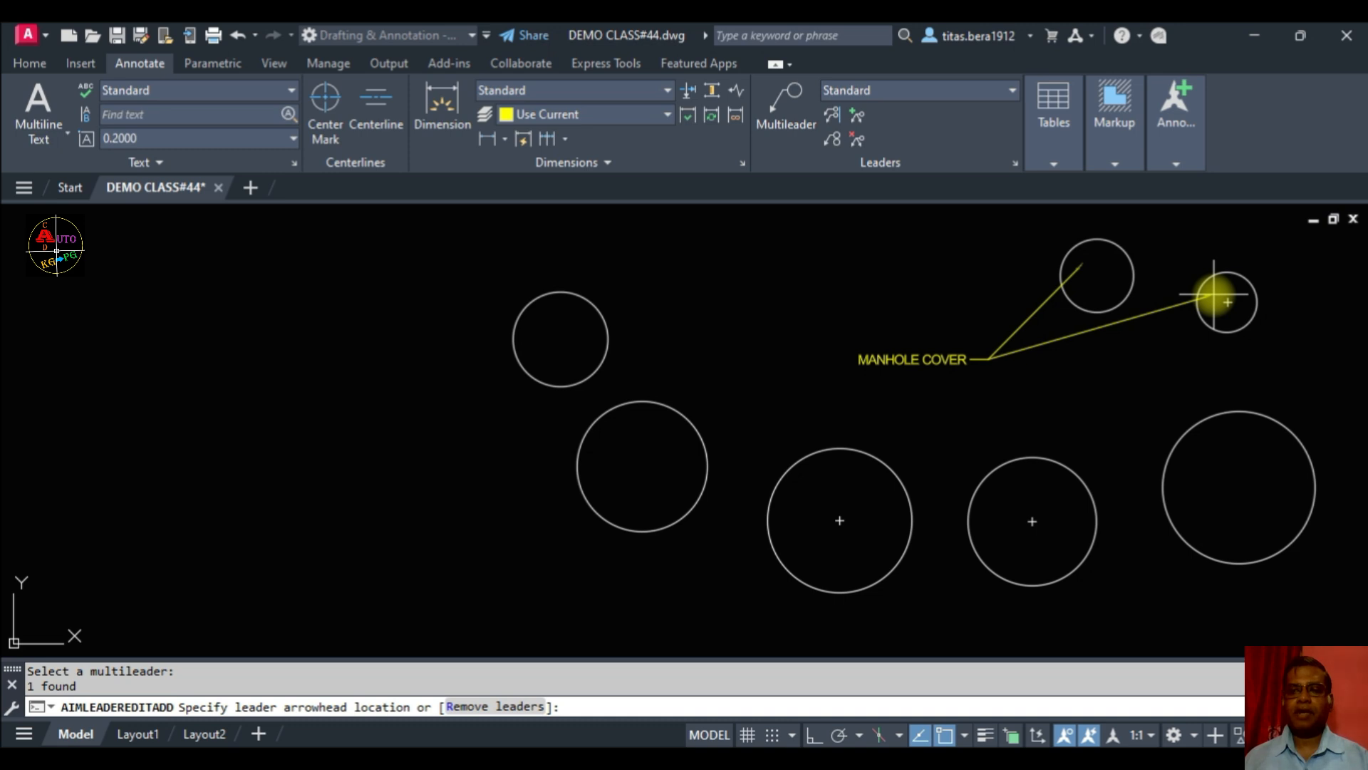
{"action": "left_click", "coordinate": [1214, 295]}
{"action": "left_click", "coordinate": [1203, 490]}
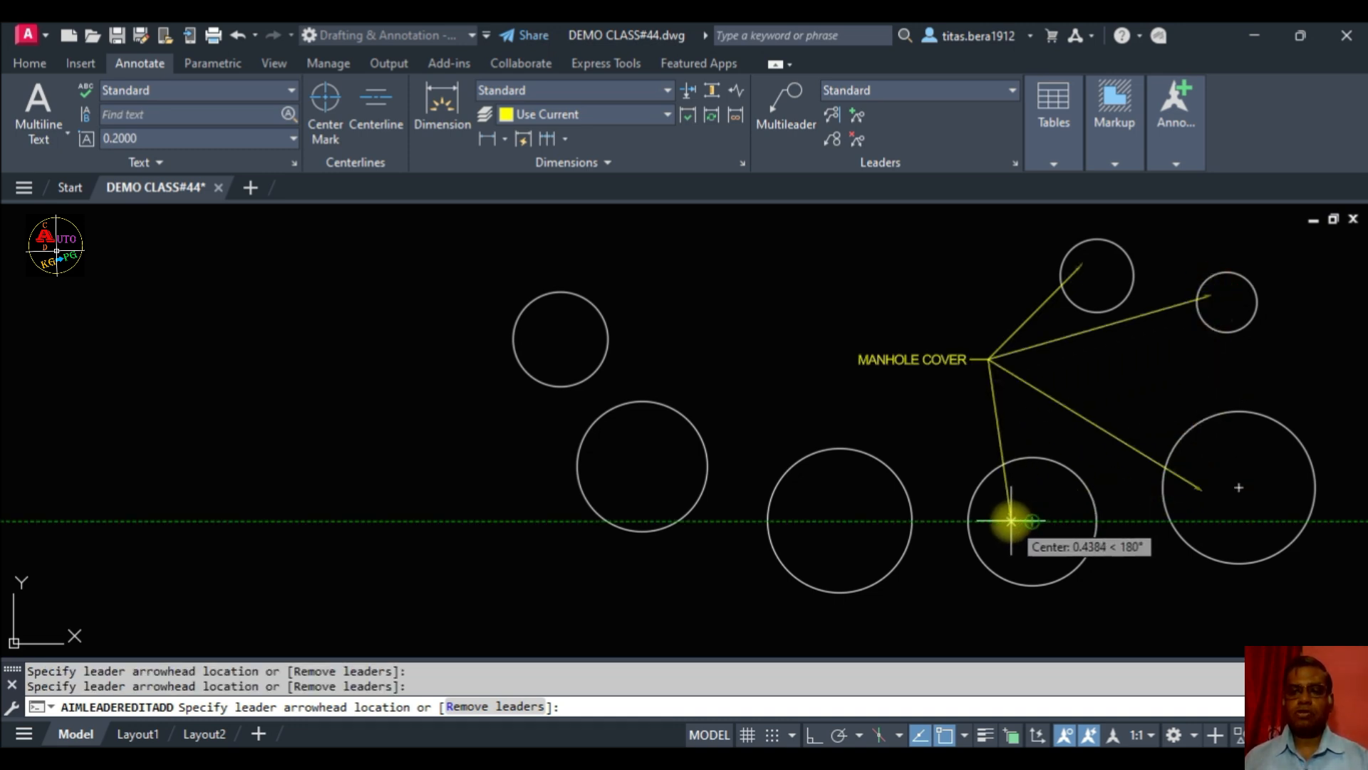
{"action": "left_click", "coordinate": [1011, 520]}
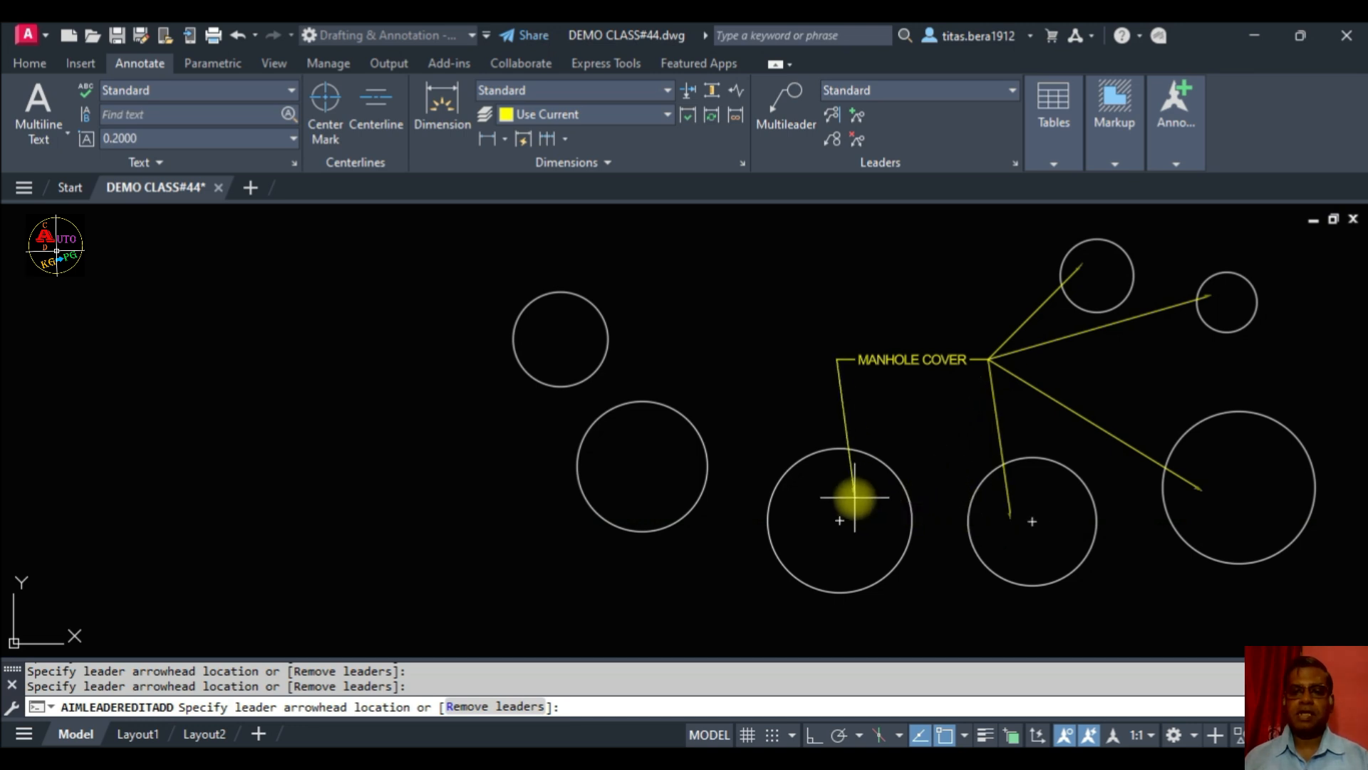
{"action": "left_click", "coordinate": [828, 483]}
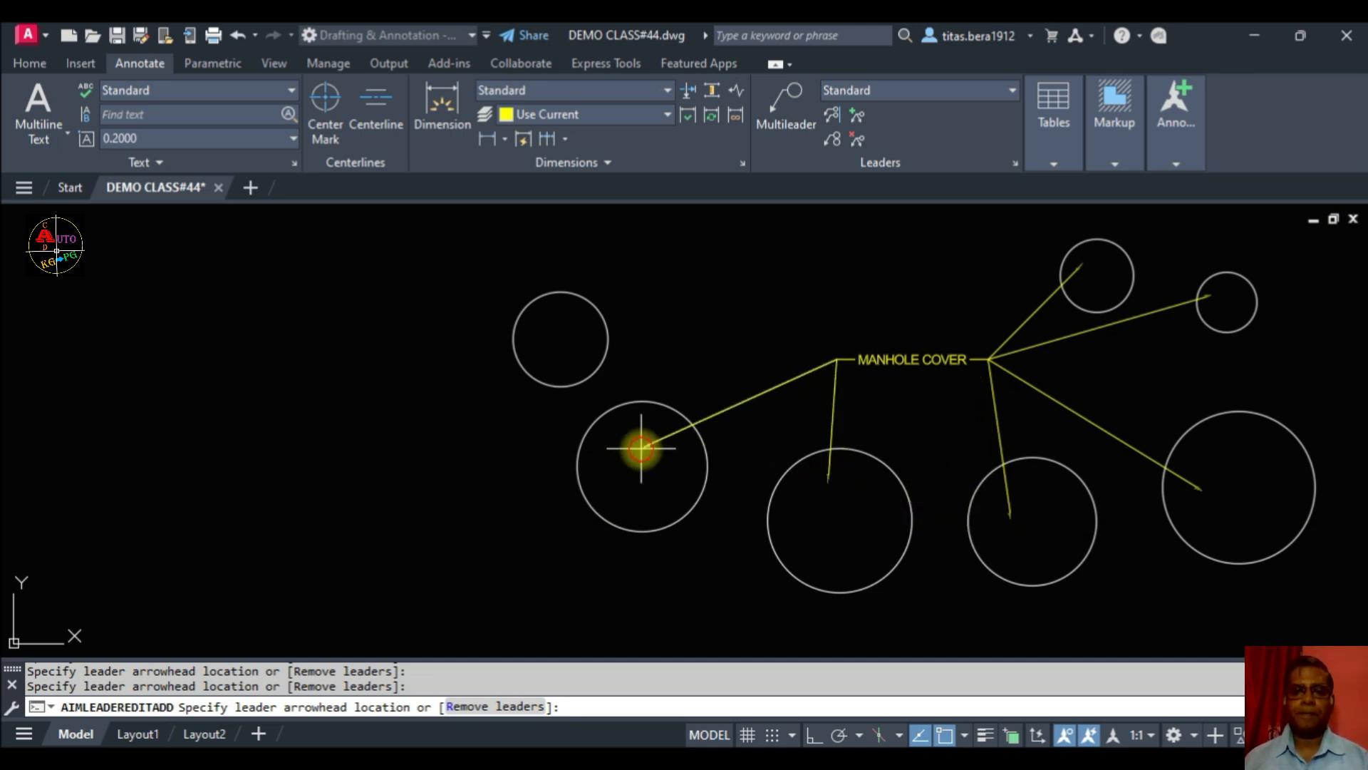
{"action": "left_click", "coordinate": [641, 449]}
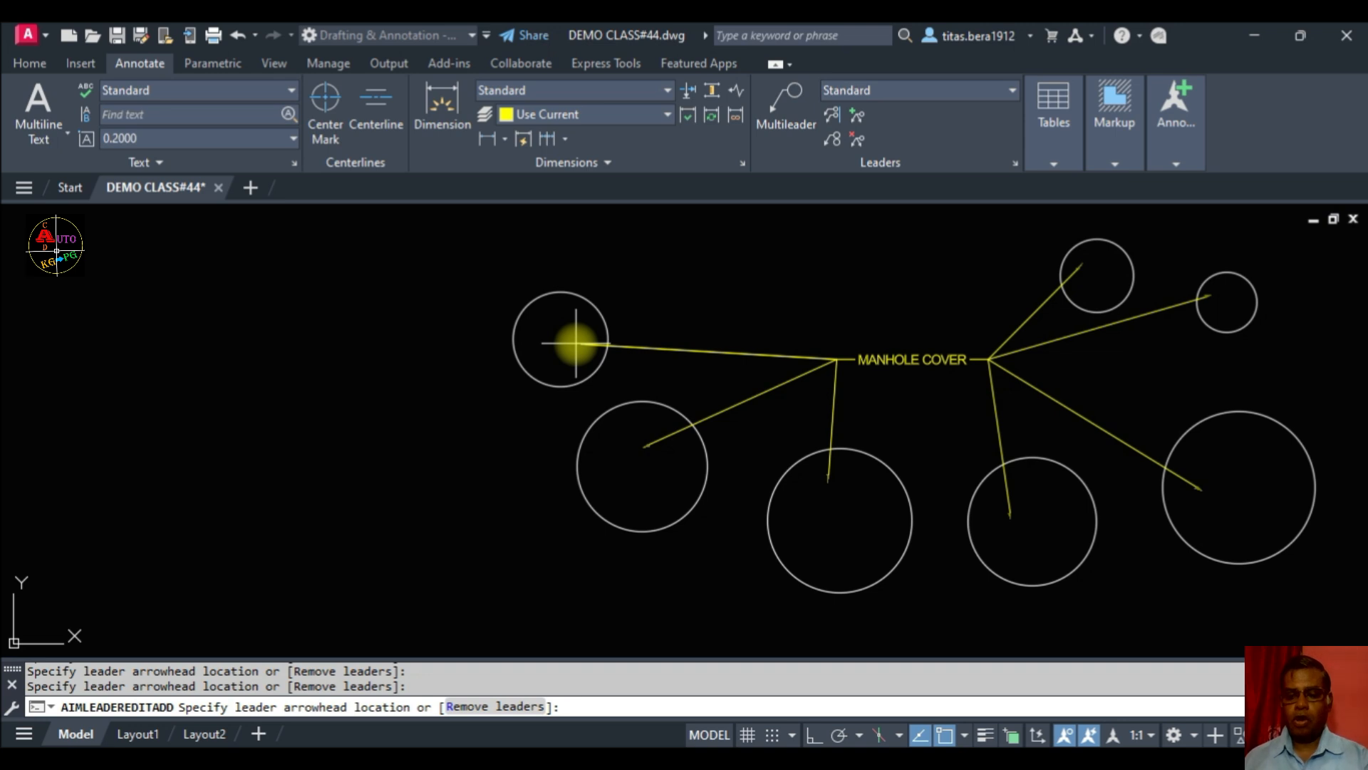
{"action": "left_click", "coordinate": [576, 344]}
{"action": "key", "text": "Return"}
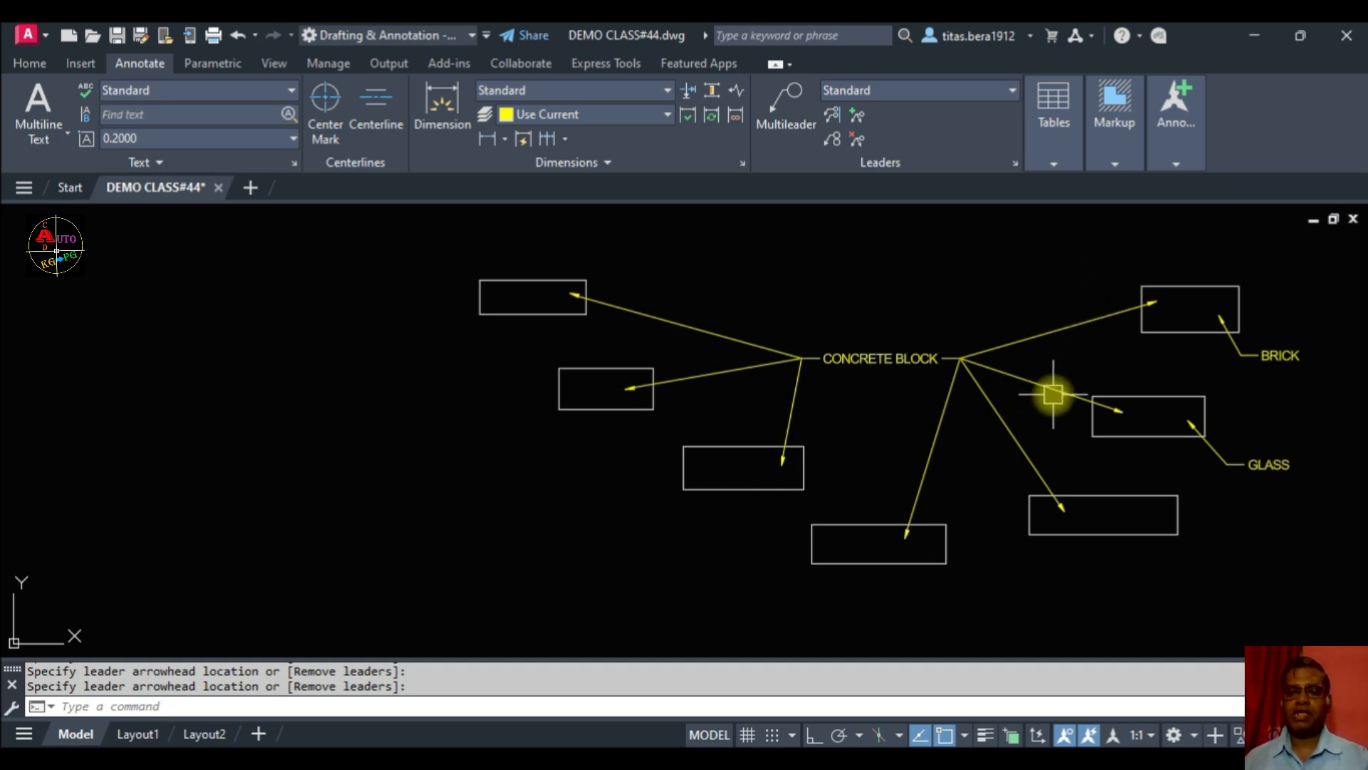
Step: Remove the two CONCRETE BLOCK leaders that point to the rectangles labelled BRICK and GLASS
{"action": "mouse_move", "coordinate": [1056, 385]}
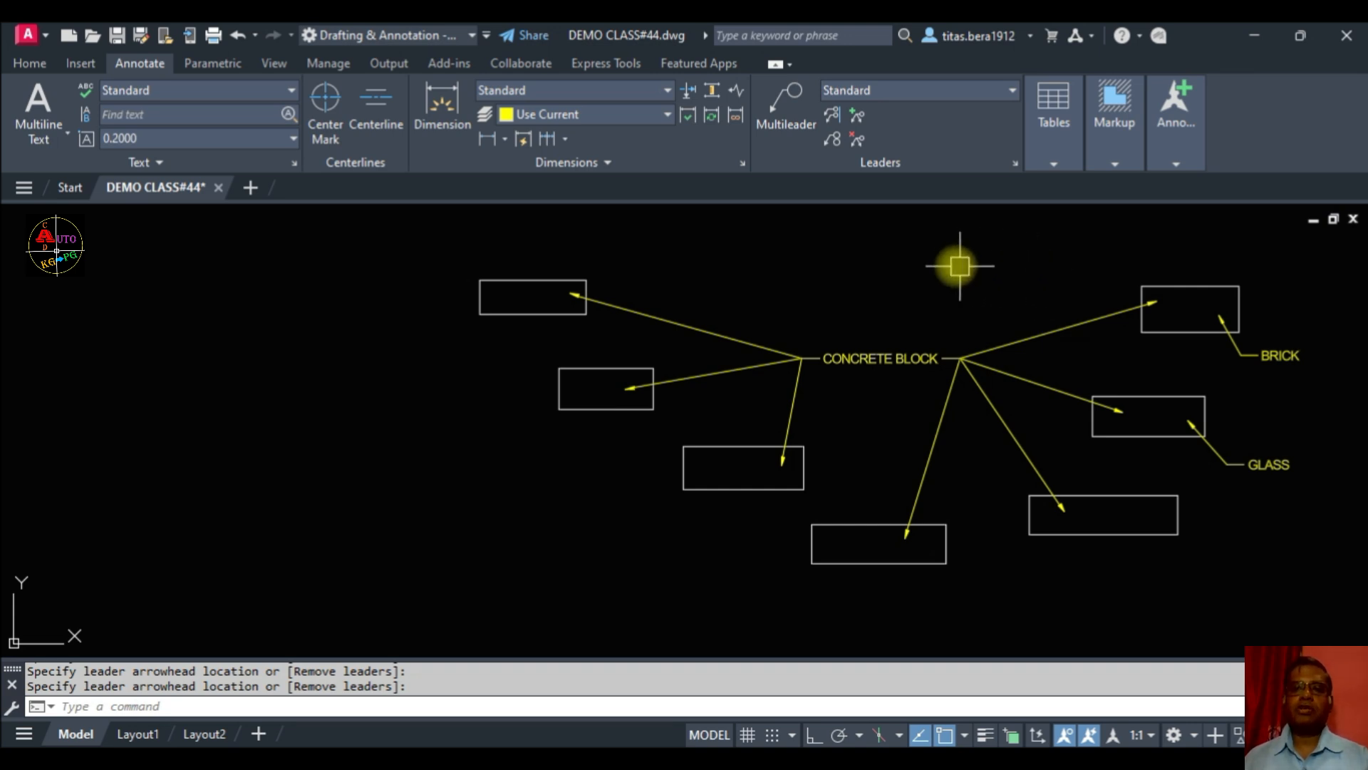
{"action": "left_click", "coordinate": [856, 143]}
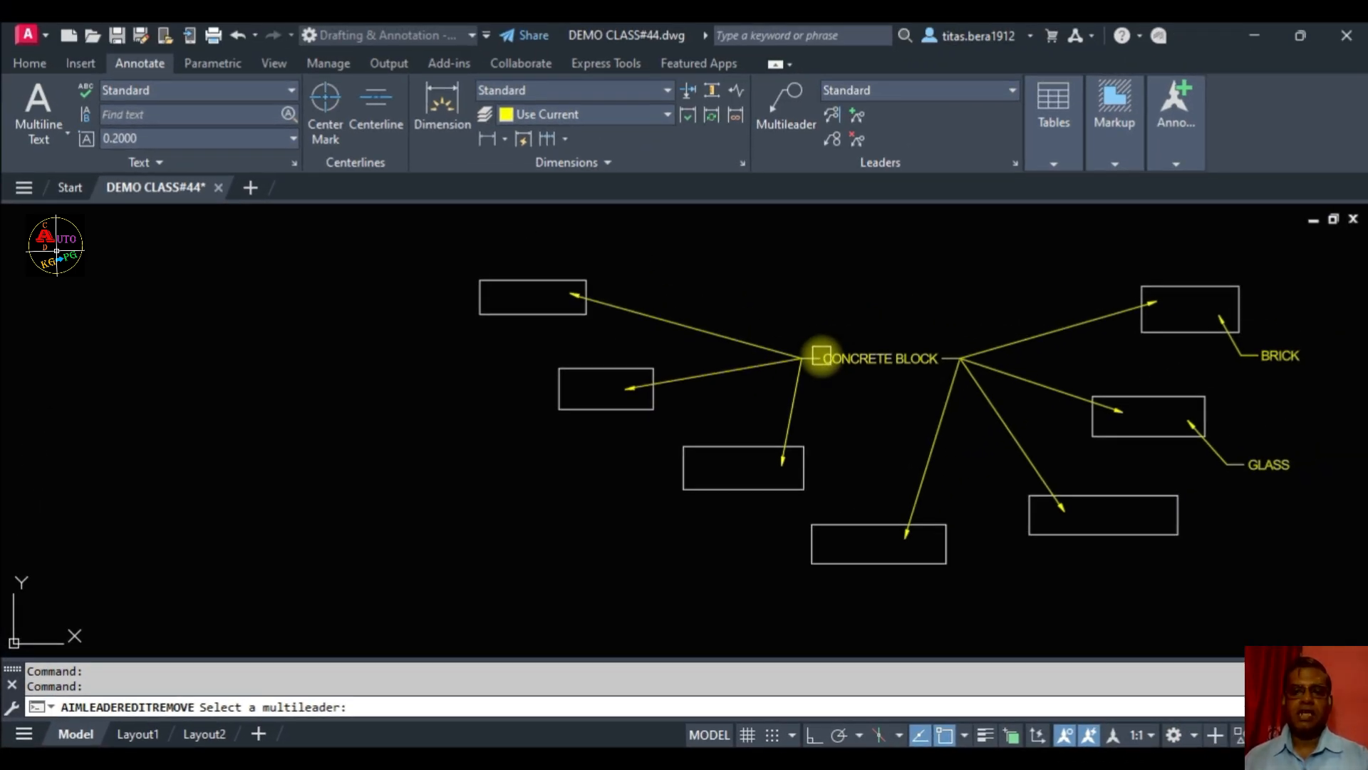
{"action": "left_click", "coordinate": [821, 355]}
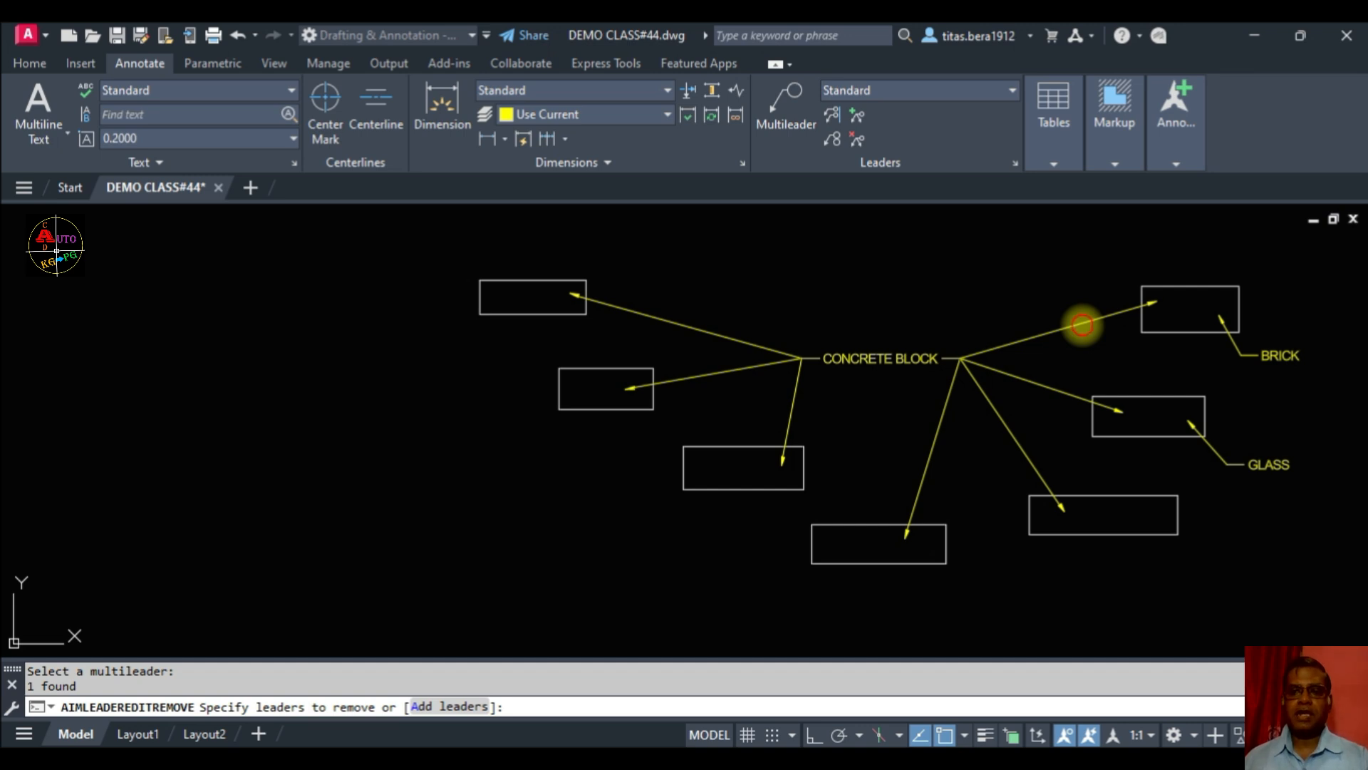
{"action": "left_click", "coordinate": [1082, 325]}
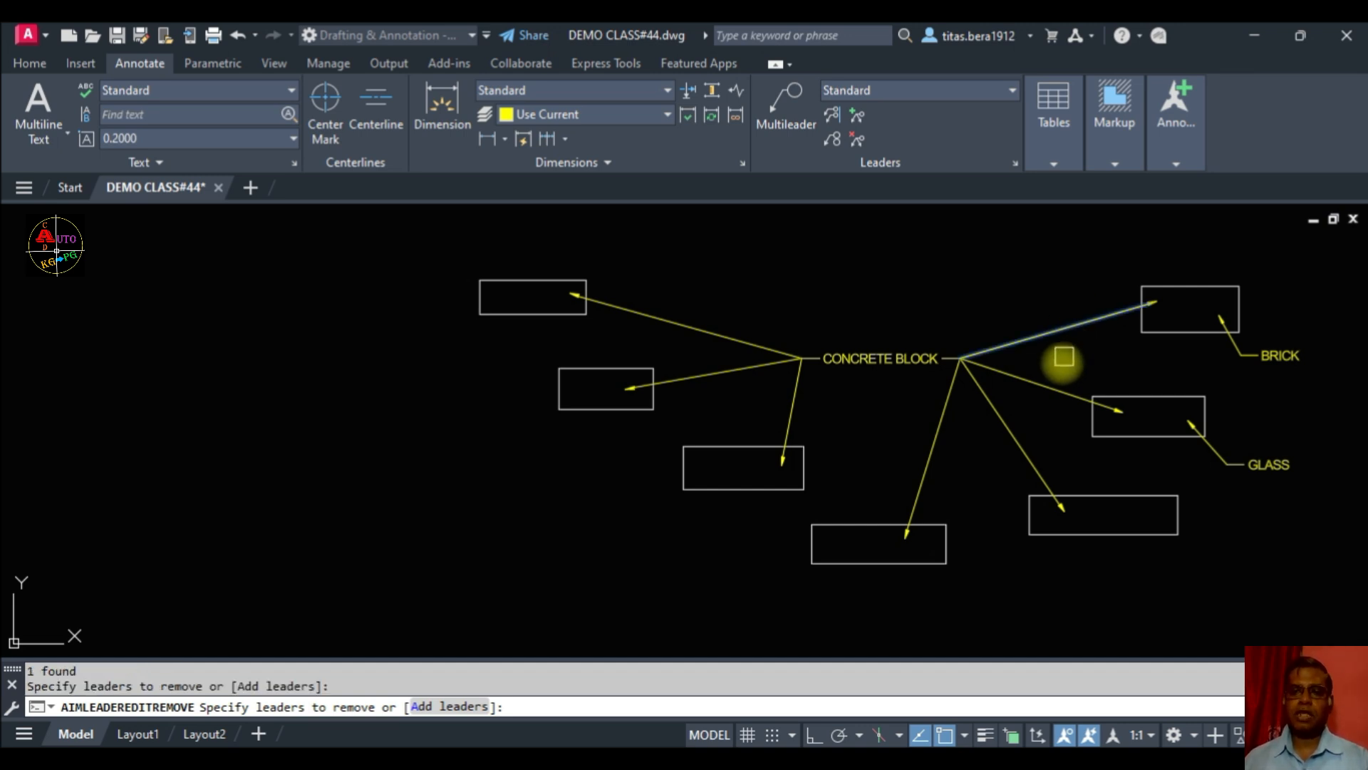
{"action": "left_click", "coordinate": [1053, 392]}
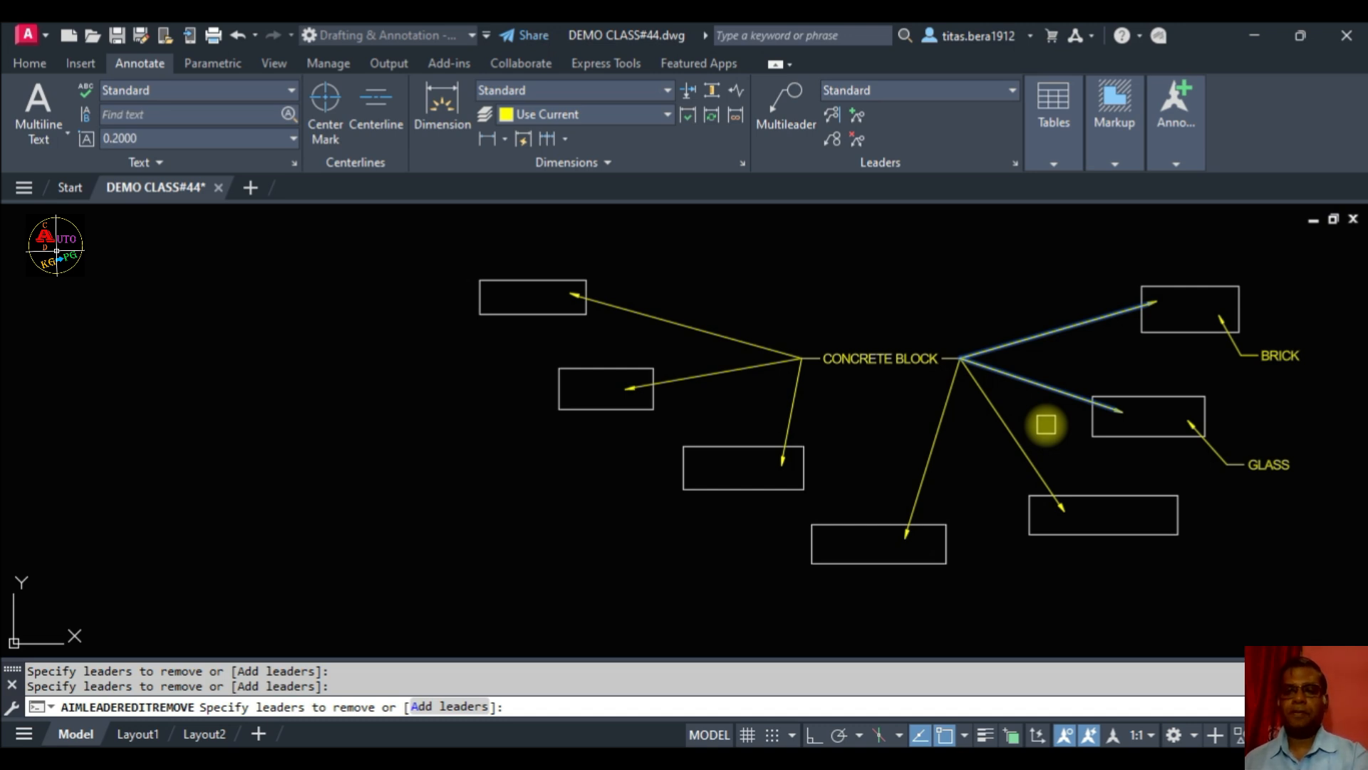
{"action": "key", "text": "Return"}
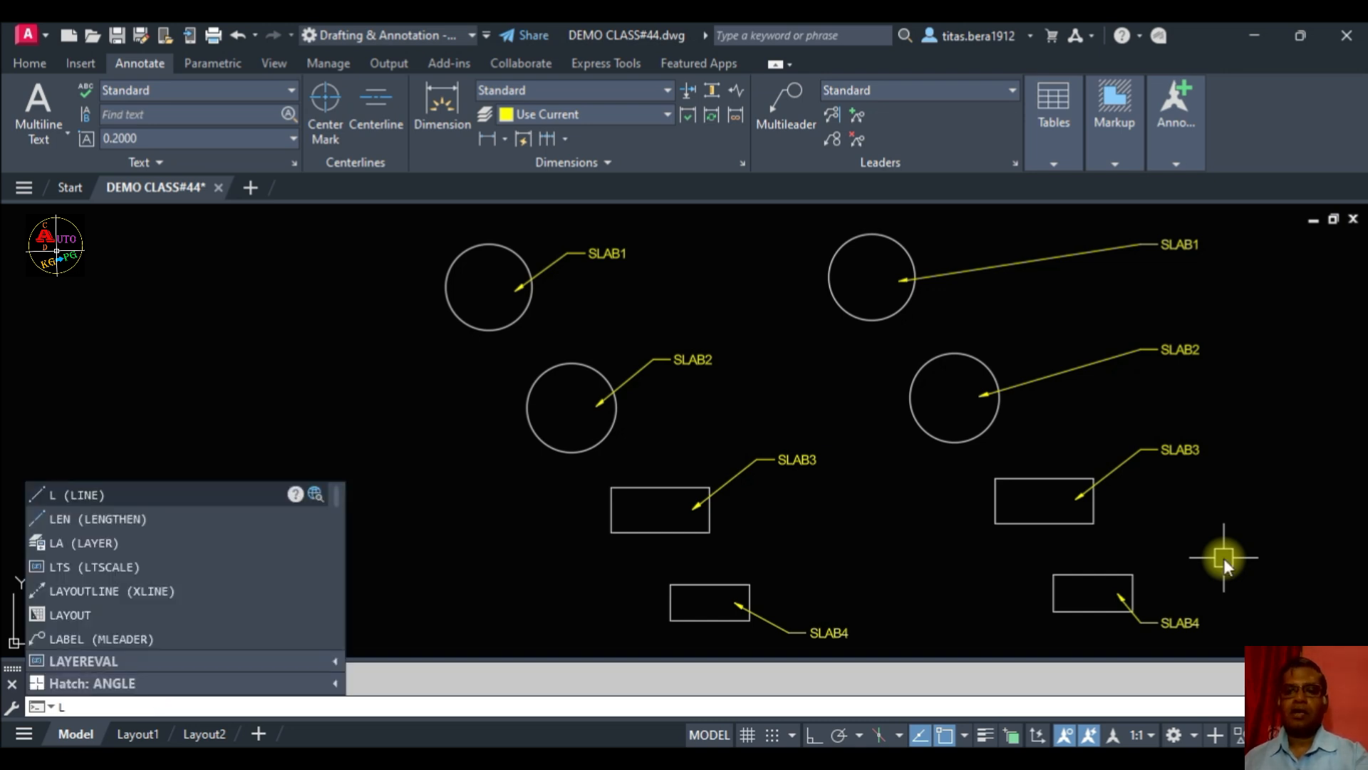
Step: Draw a vertical line from the landing end at SLAB1 to the landing end at SLAB4 in the aligned right-hand set
{"action": "key", "text": "Return"}
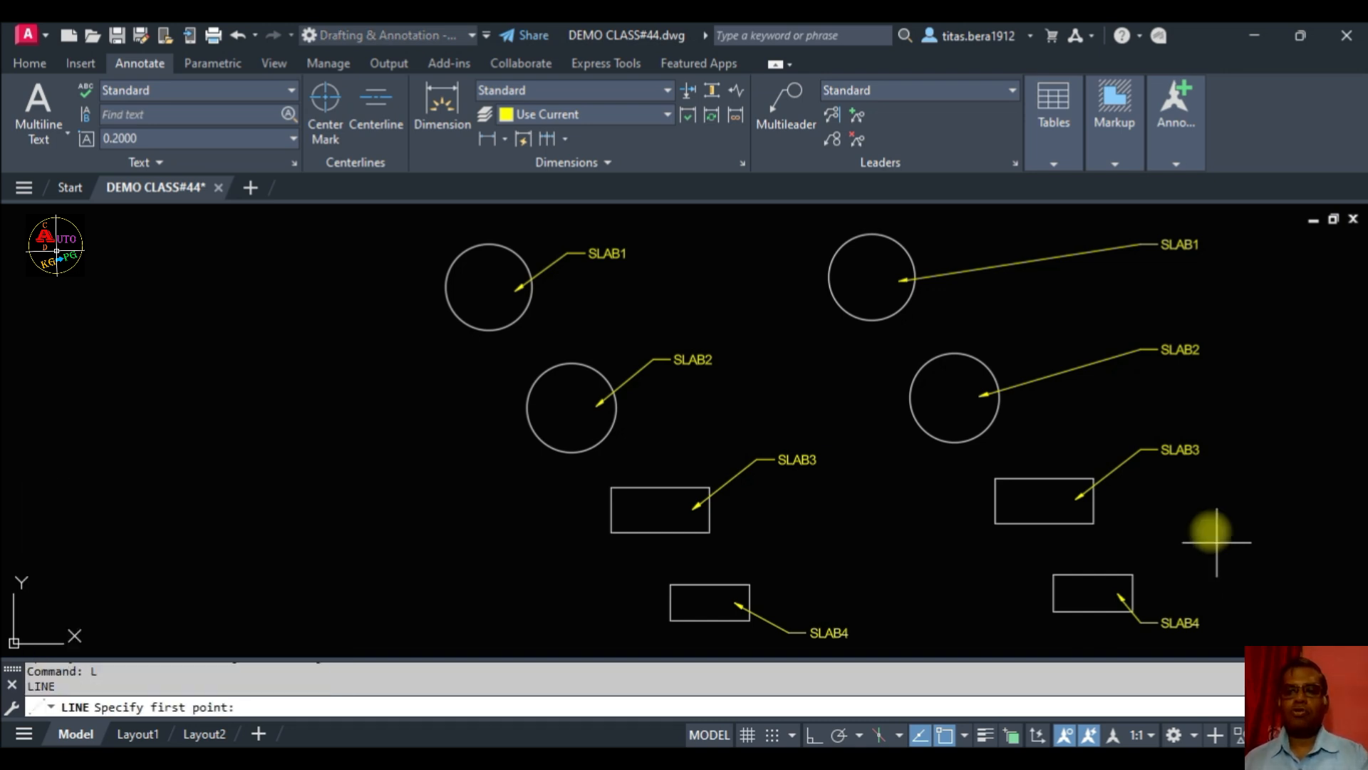
{"action": "left_click", "coordinate": [1151, 244]}
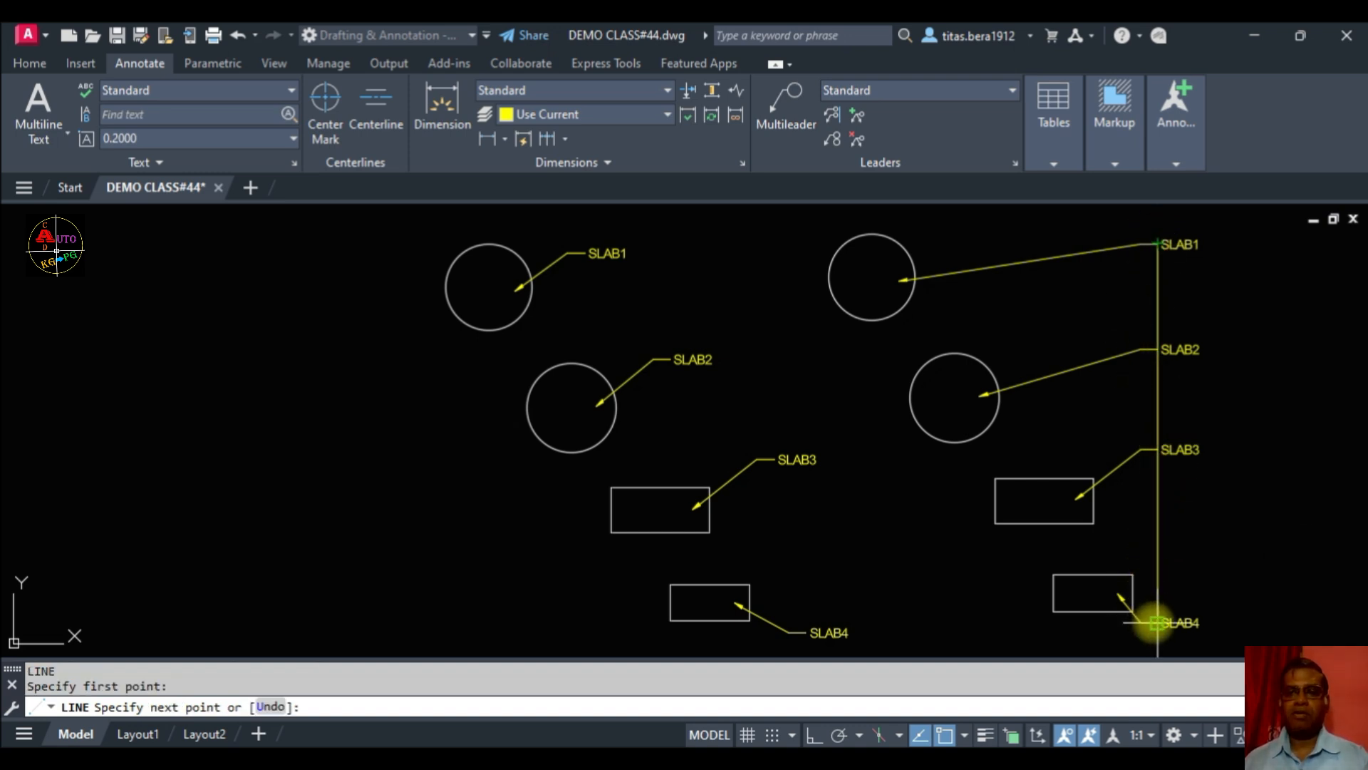
{"action": "left_click", "coordinate": [1156, 622]}
{"action": "key", "text": "Return"}
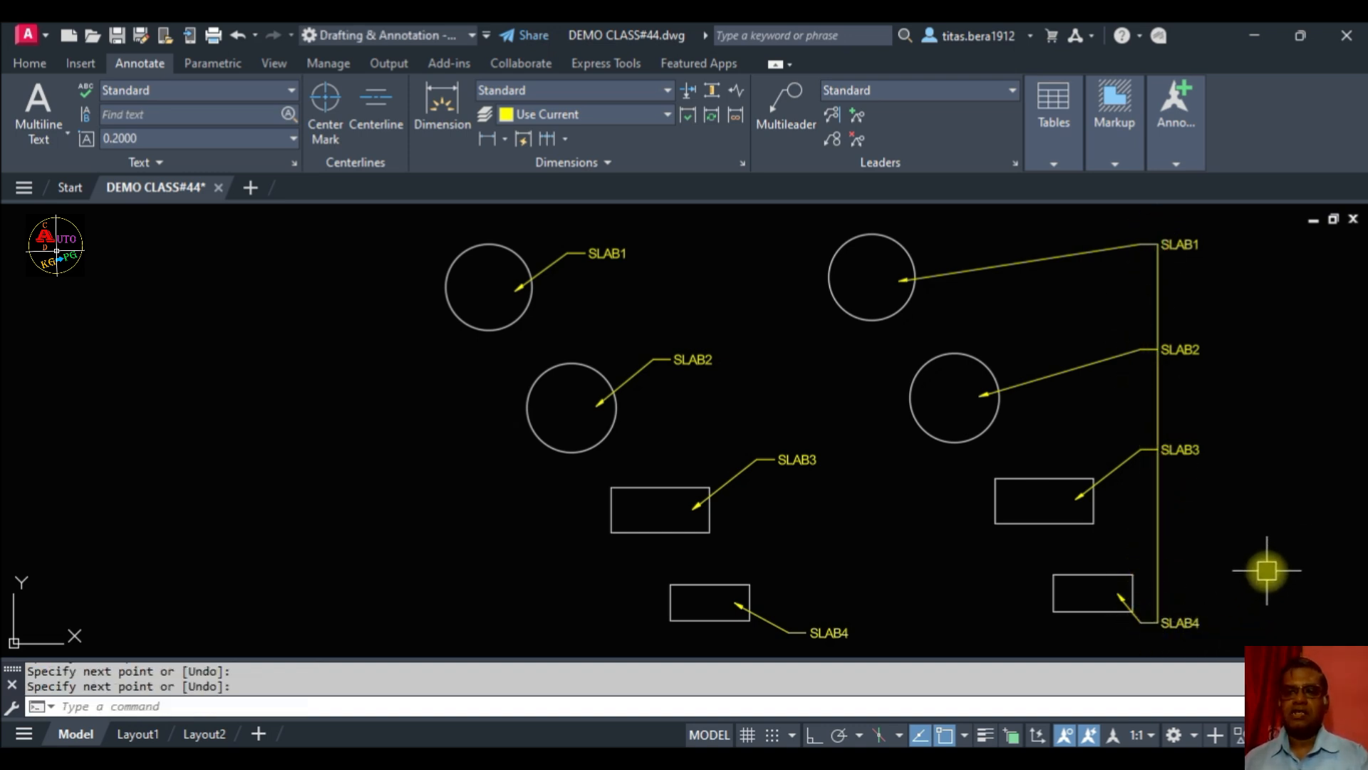
Step: Delete the vertical line running along the landing ends of the right-hand SLAB labels
{"action": "mouse_move", "coordinate": [1160, 521]}
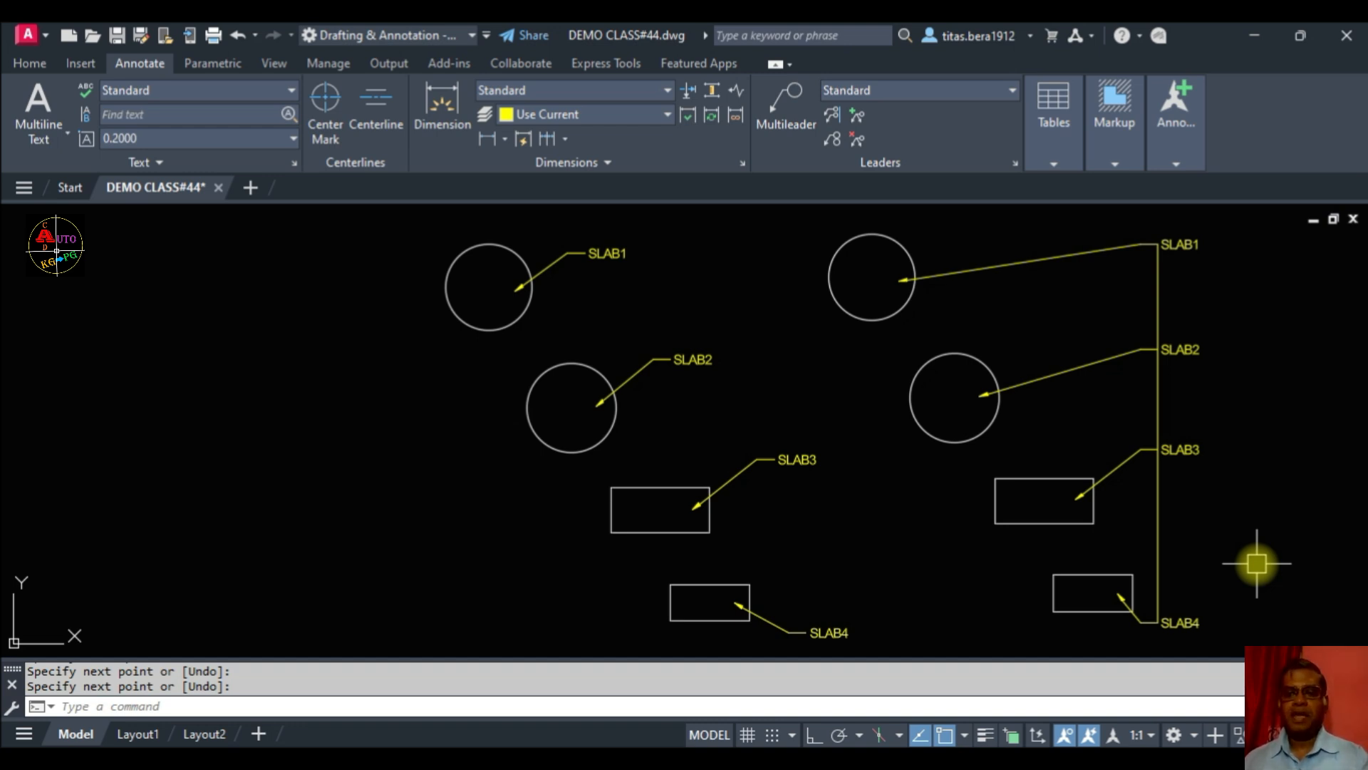
{"action": "key", "text": "Return"}
{"action": "left_click", "coordinate": [1158, 525]}
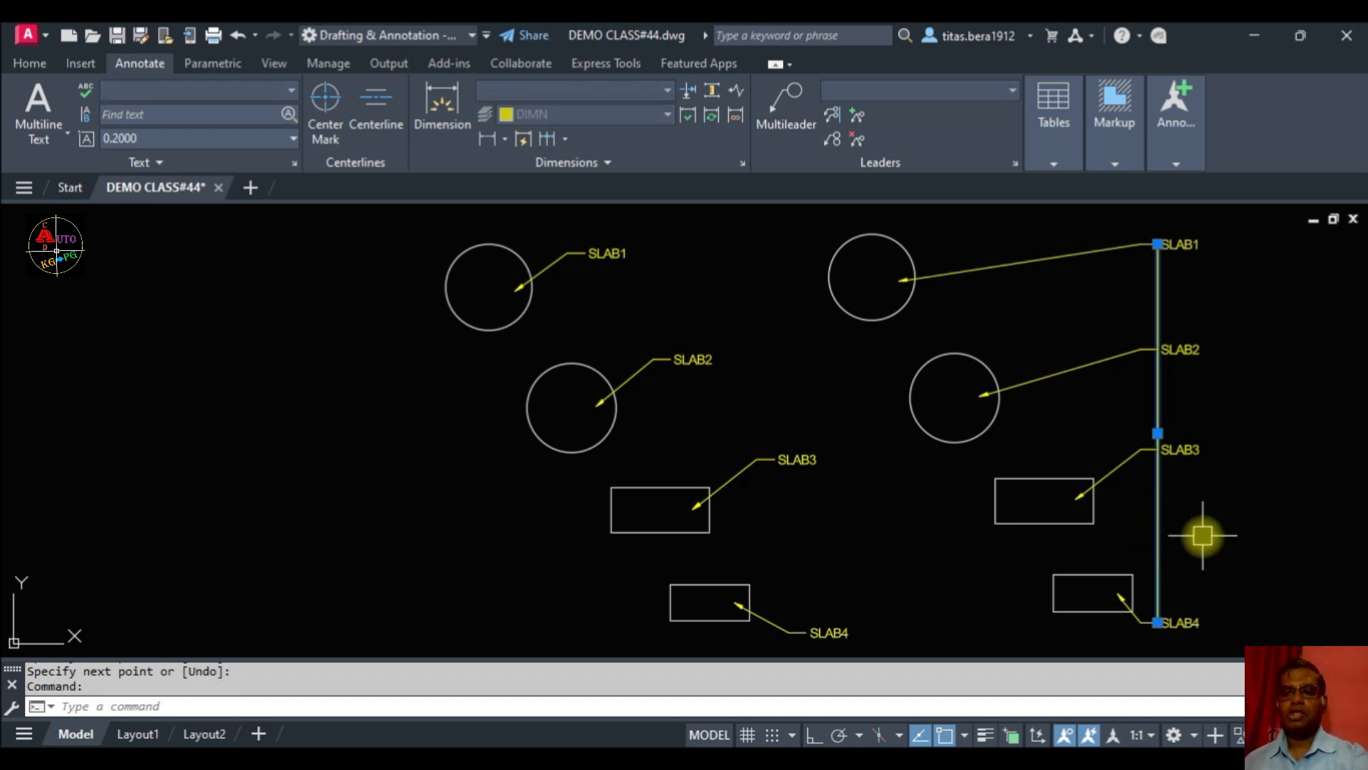
{"action": "key", "text": "Delete"}
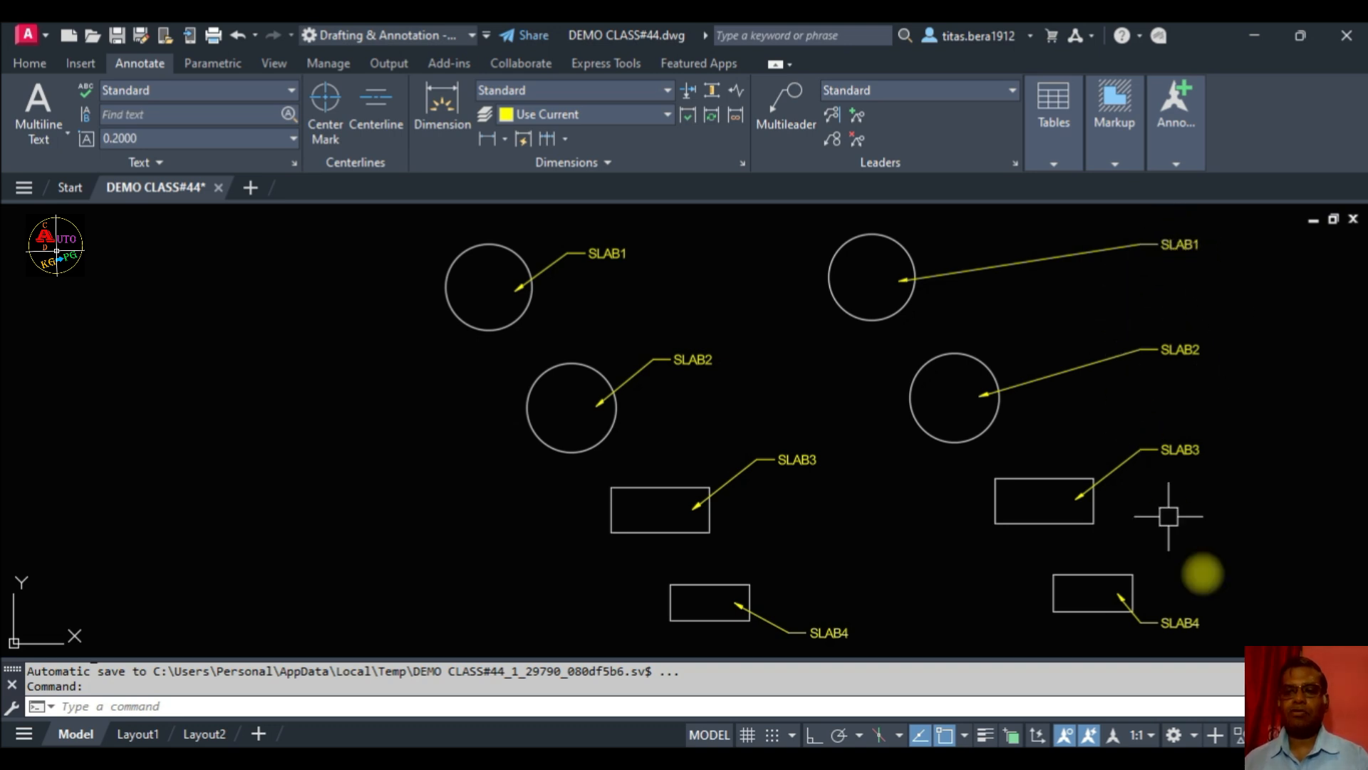
Step: Erase the four aligned SLAB1 to SLAB4 multileaders of the right-hand set of shapes
{"action": "key", "text": "Return"}
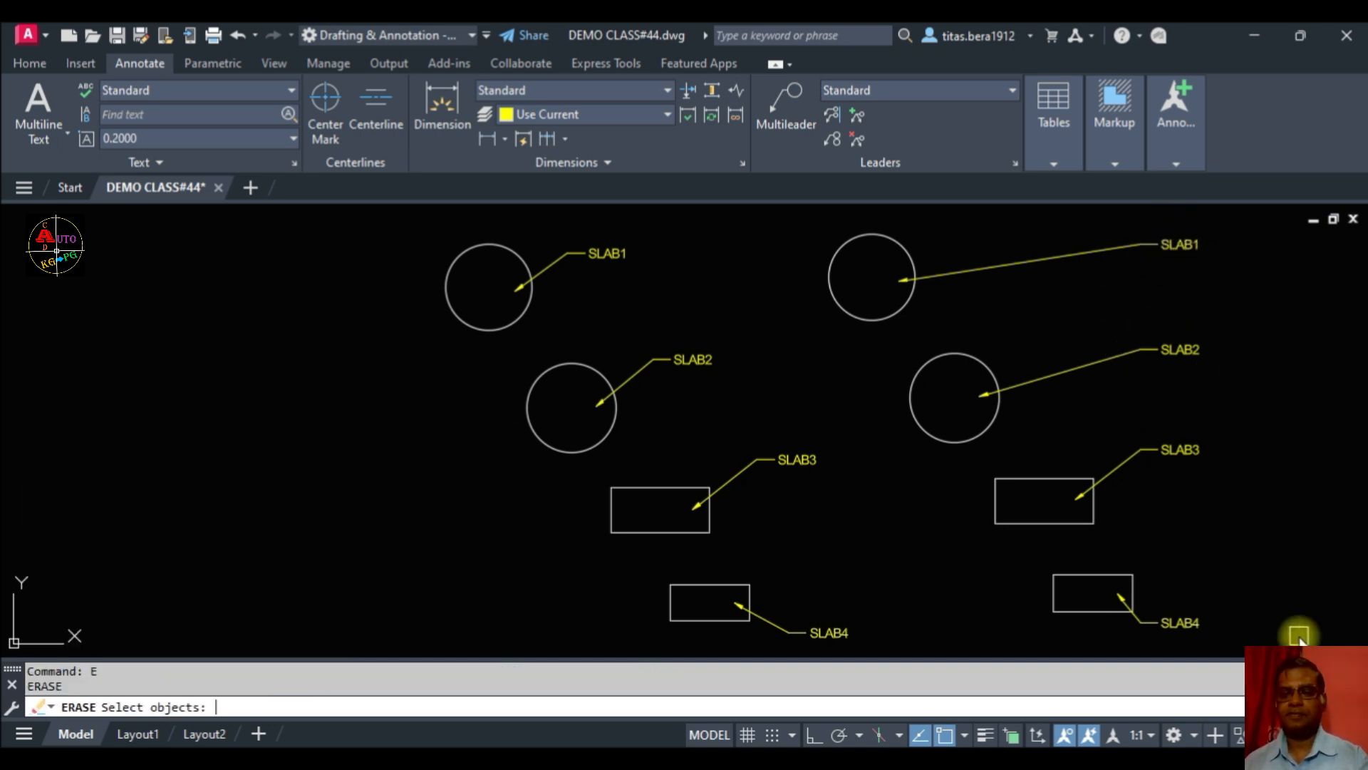
{"action": "left_click", "coordinate": [1232, 632]}
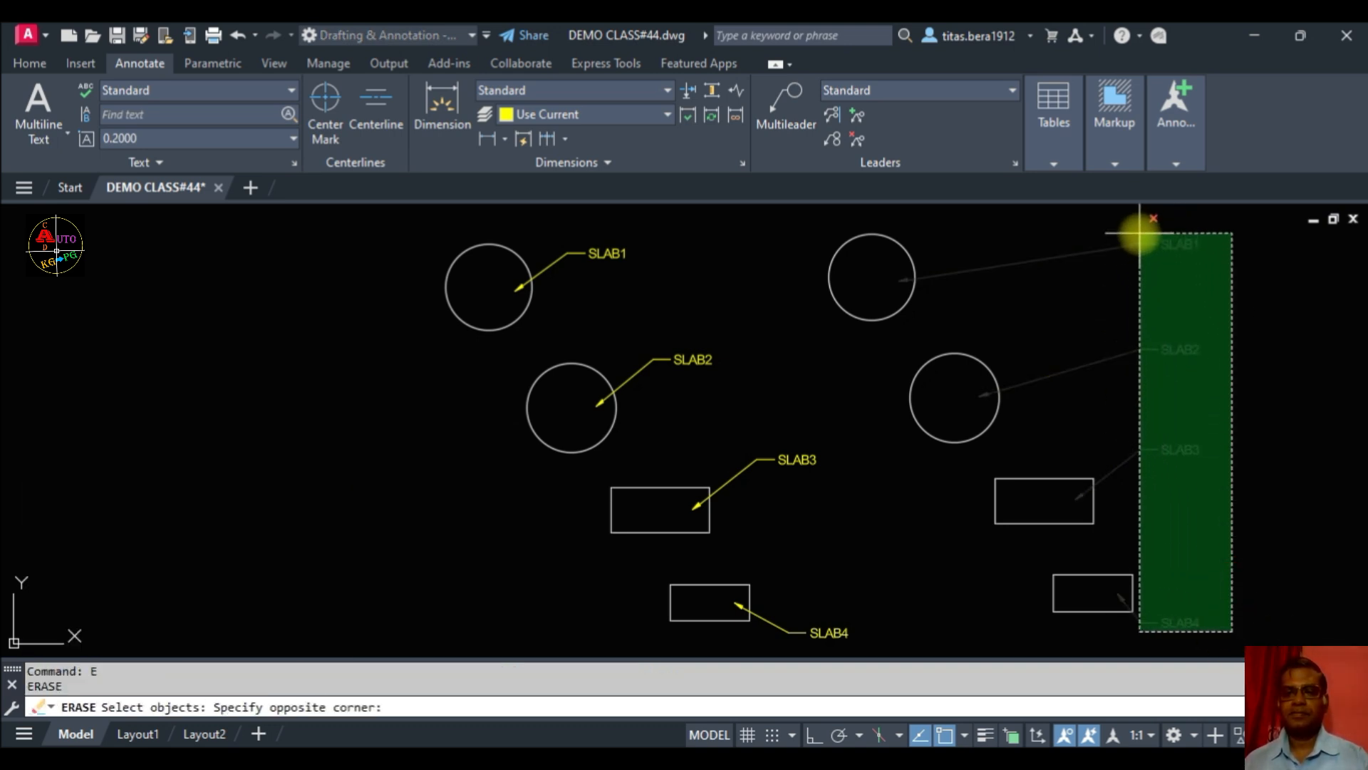
{"action": "left_click", "coordinate": [1138, 231]}
{"action": "key", "text": "Return"}
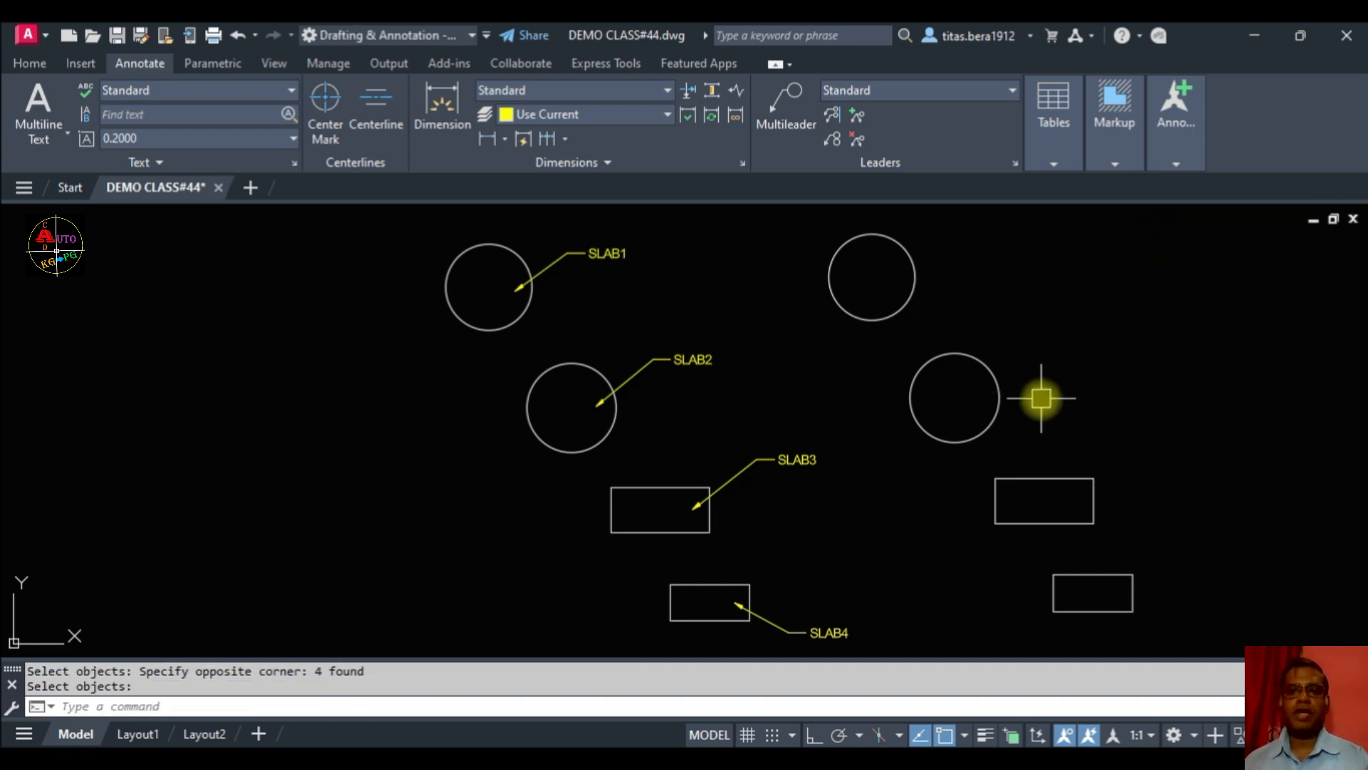
Step: Add a multileader reading SLAB1, with its arrowhead in the unlabelled upper circle and its landing above and right of it
{"action": "left_click", "coordinate": [796, 100]}
{"action": "left_click", "coordinate": [898, 264]}
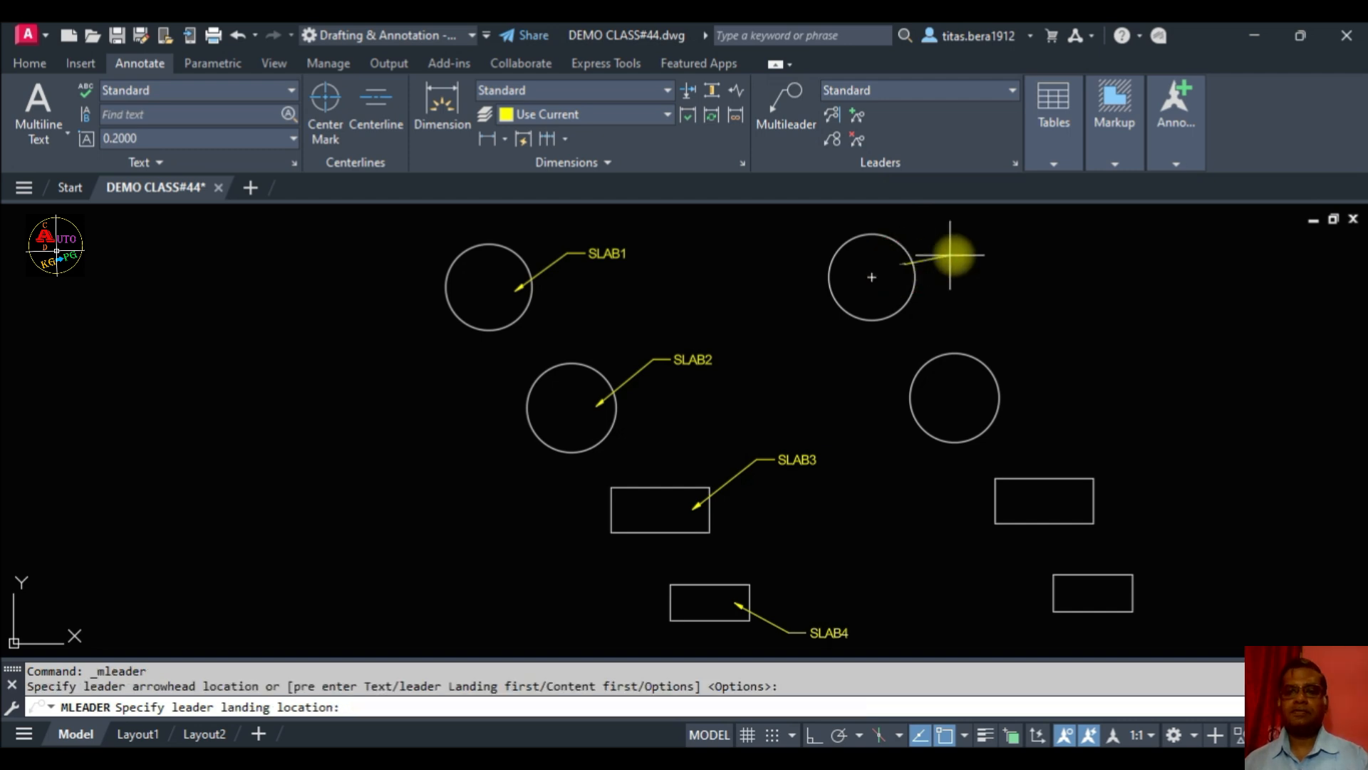
{"action": "left_click", "coordinate": [1016, 225]}
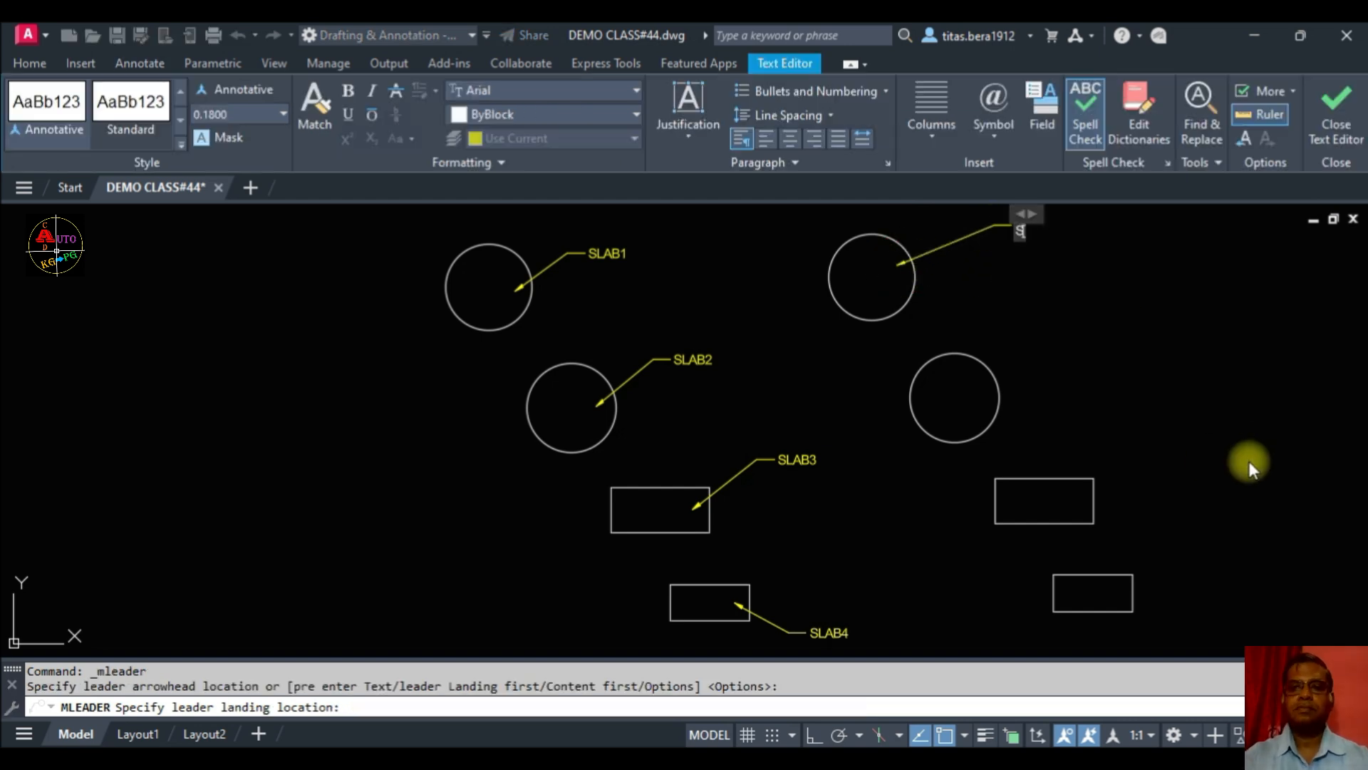
{"action": "left_click", "coordinate": [1237, 435]}
Step: Add a multileader reading SLAB2, with its arrowhead in the unlabelled lower circle and its landing above and right of it
{"action": "key", "text": "Return"}
{"action": "left_click", "coordinate": [980, 378]}
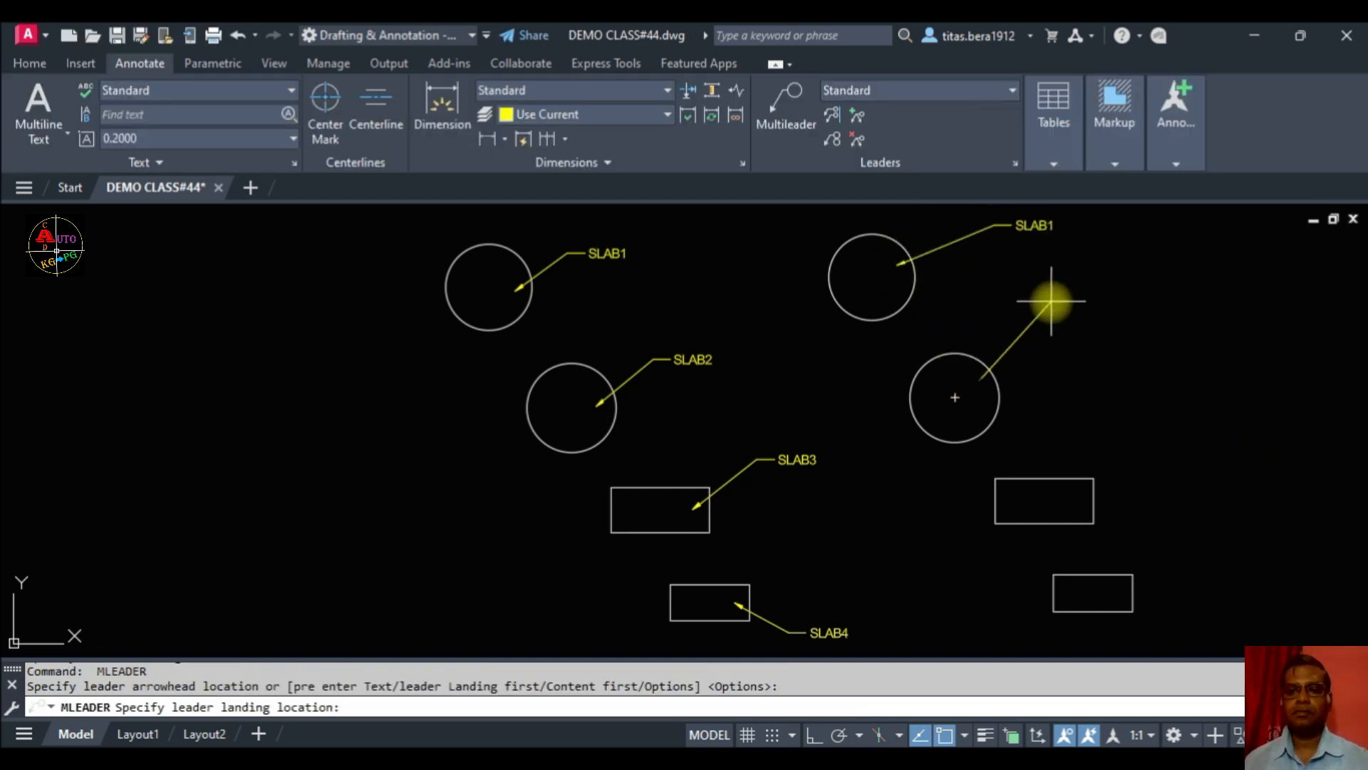
{"action": "left_click", "coordinate": [1050, 302]}
{"action": "type", "text": "SLAB2"}
{"action": "left_click", "coordinate": [1109, 366]}
Step: Add a multileader reading SLAB3, with its arrowhead in the larger unlabelled rectangle and its landing above and right of it
{"action": "key", "text": "Return"}
{"action": "left_click", "coordinate": [1078, 496]}
{"action": "left_click", "coordinate": [1130, 408]}
{"action": "type", "text": "SLAB3"}
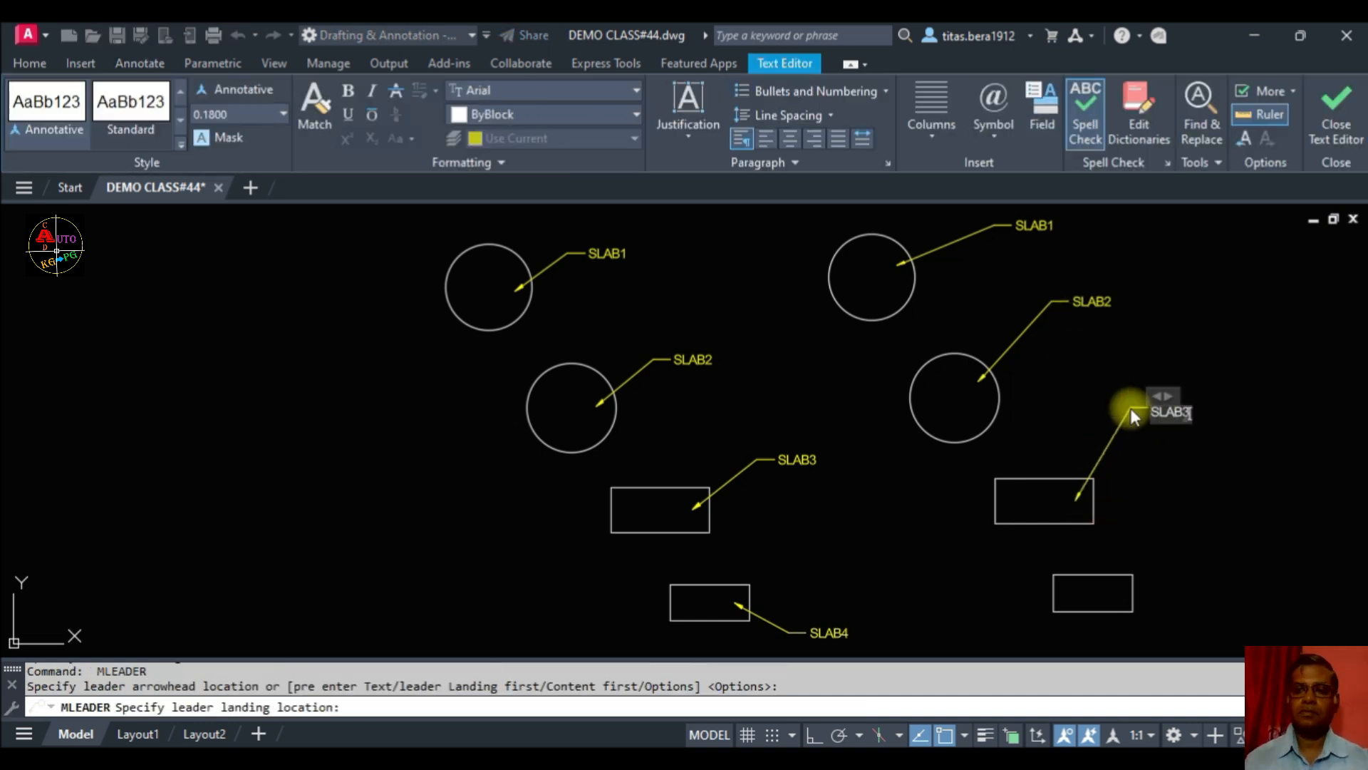
{"action": "left_click", "coordinate": [1156, 560]}
Step: Add a multileader reading SLAB4, with its arrowhead in the smaller unlabelled rectangle and its landing above and right of it
{"action": "key", "text": "Return"}
{"action": "left_click", "coordinate": [1123, 589]}
{"action": "left_click", "coordinate": [1191, 513]}
{"action": "type", "text": "SLAB4"}
{"action": "left_click", "coordinate": [1239, 550]}
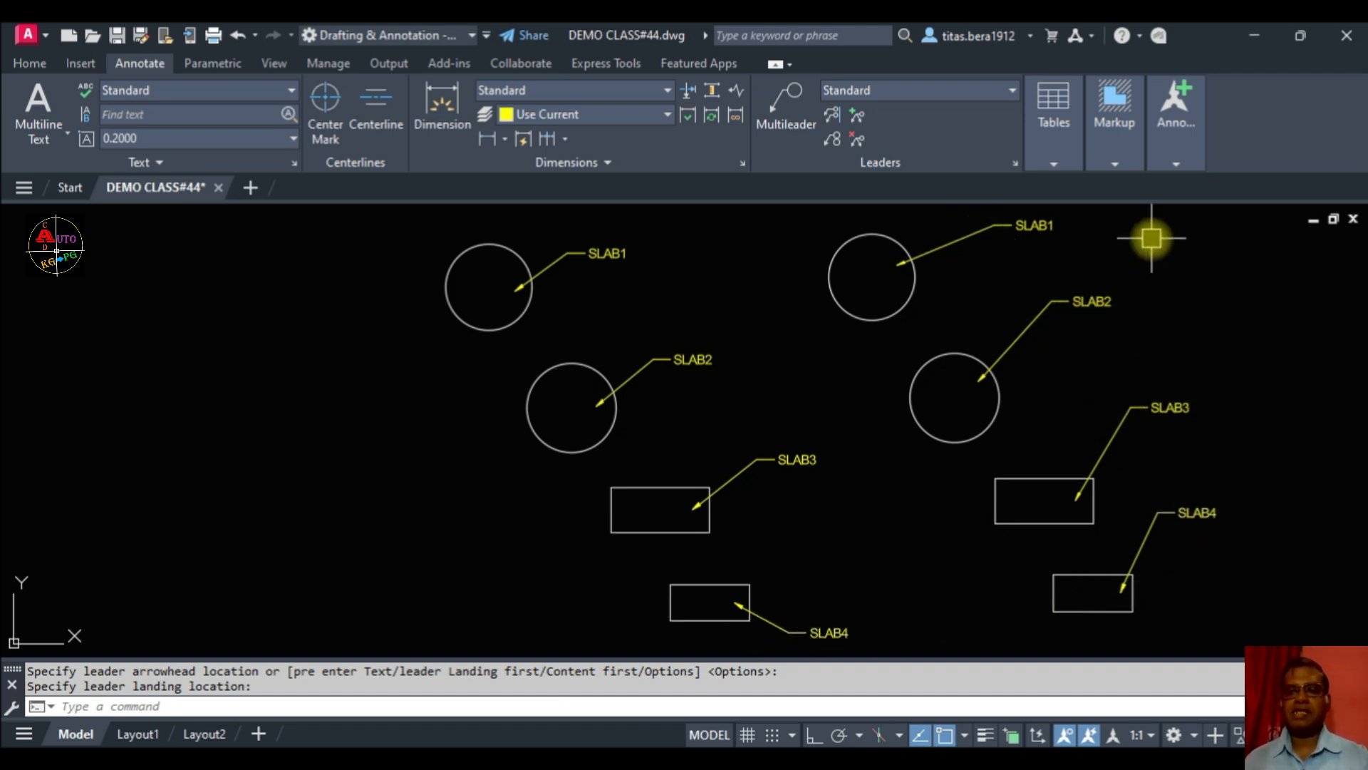
Step: Align the right-hand SLAB1 to SLAB4 multileaders vertically to SLAB4, using Ortho to fix the upward direction
{"action": "left_click", "coordinate": [835, 116]}
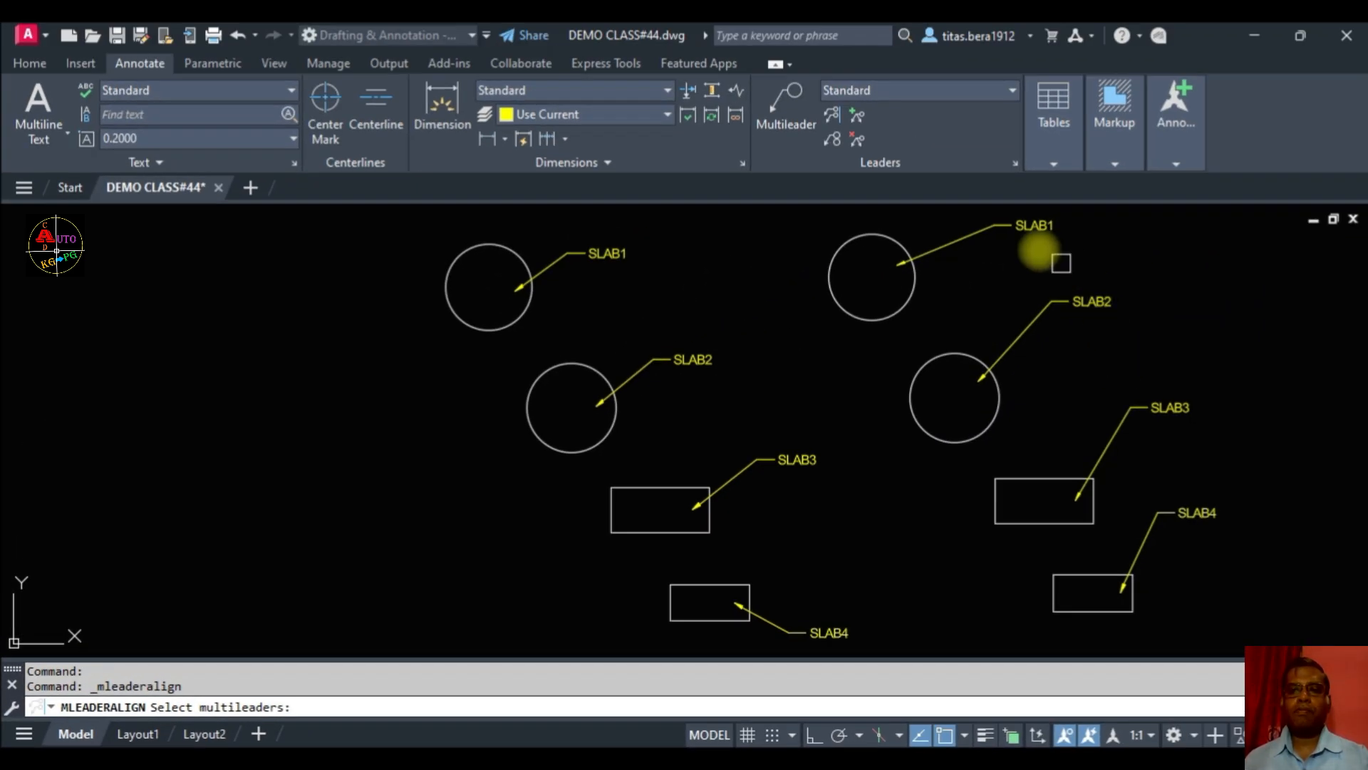
{"action": "left_click", "coordinate": [987, 227]}
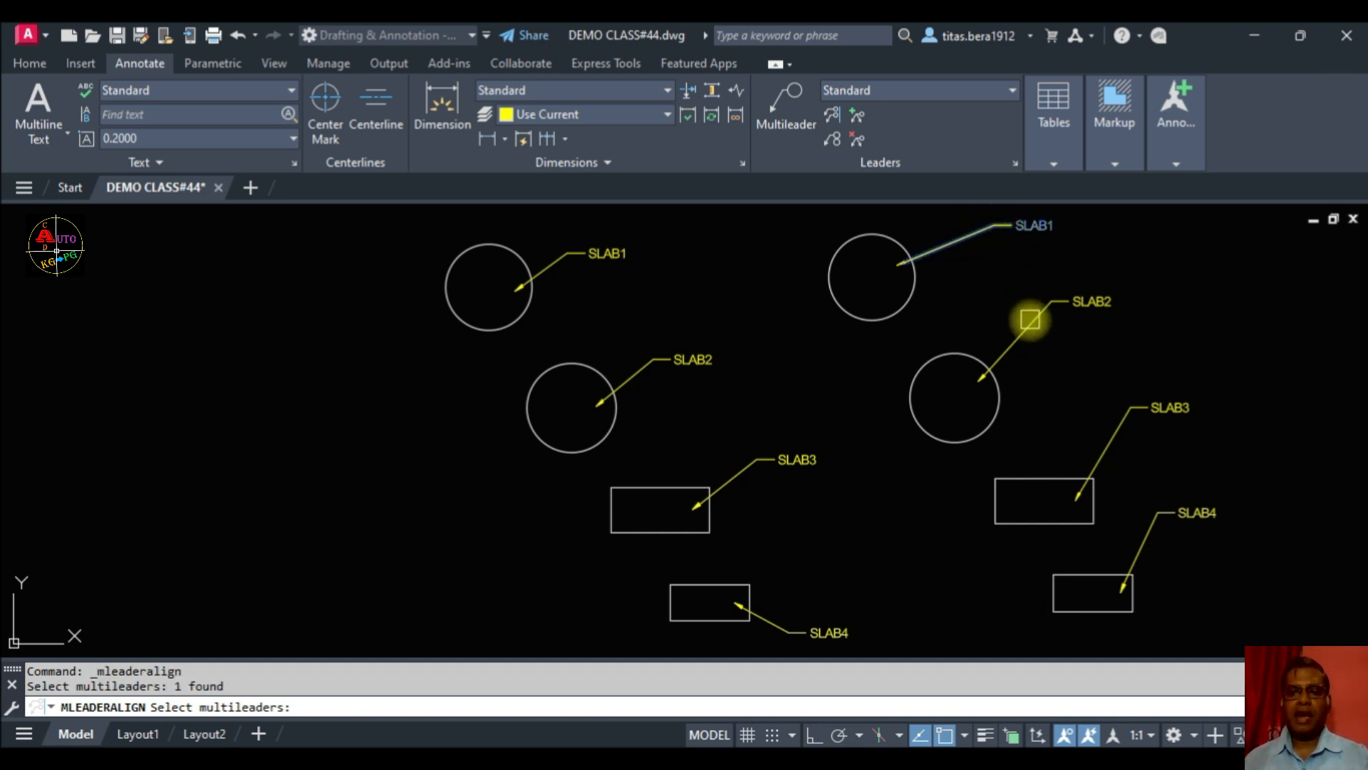
{"action": "left_click", "coordinate": [1031, 317]}
{"action": "left_click", "coordinate": [1111, 441]}
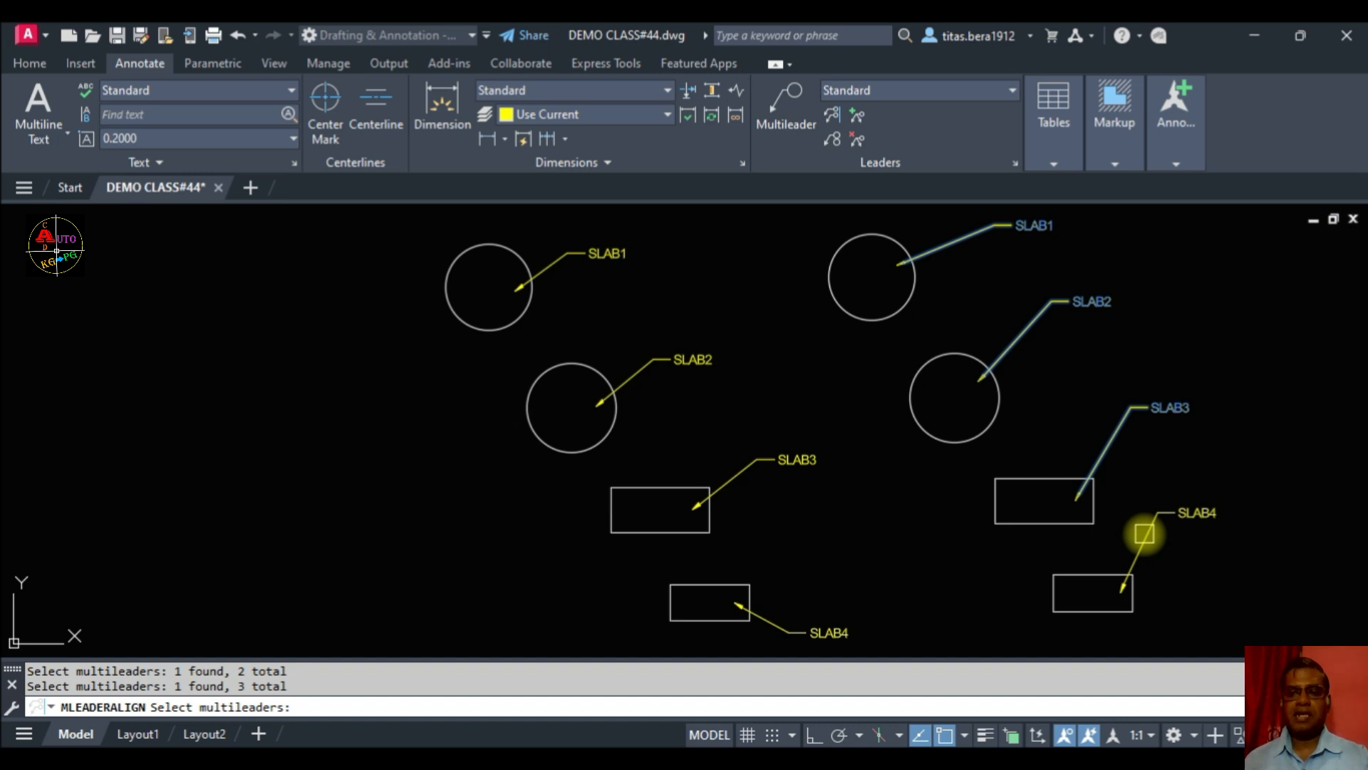
{"action": "left_click", "coordinate": [1145, 534]}
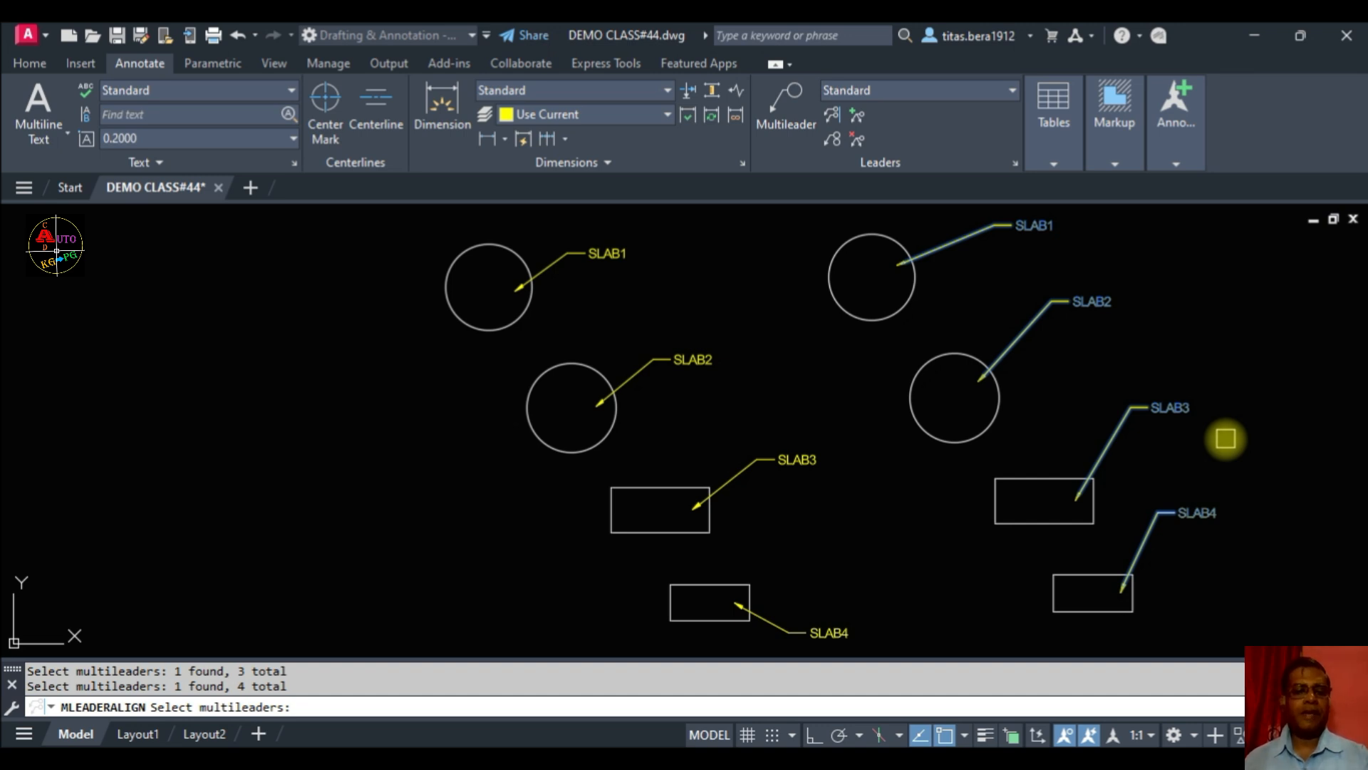
{"action": "key", "text": "Return"}
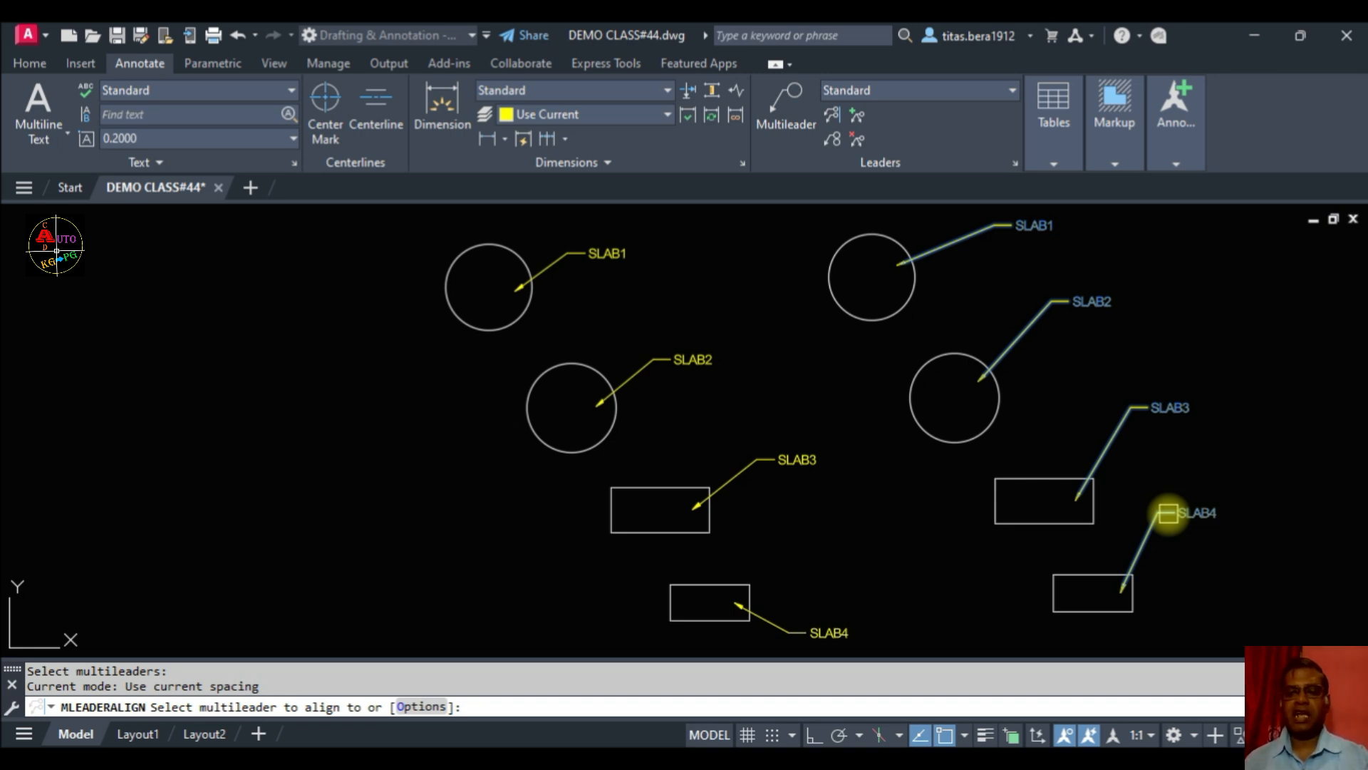
{"action": "left_click", "coordinate": [1168, 513]}
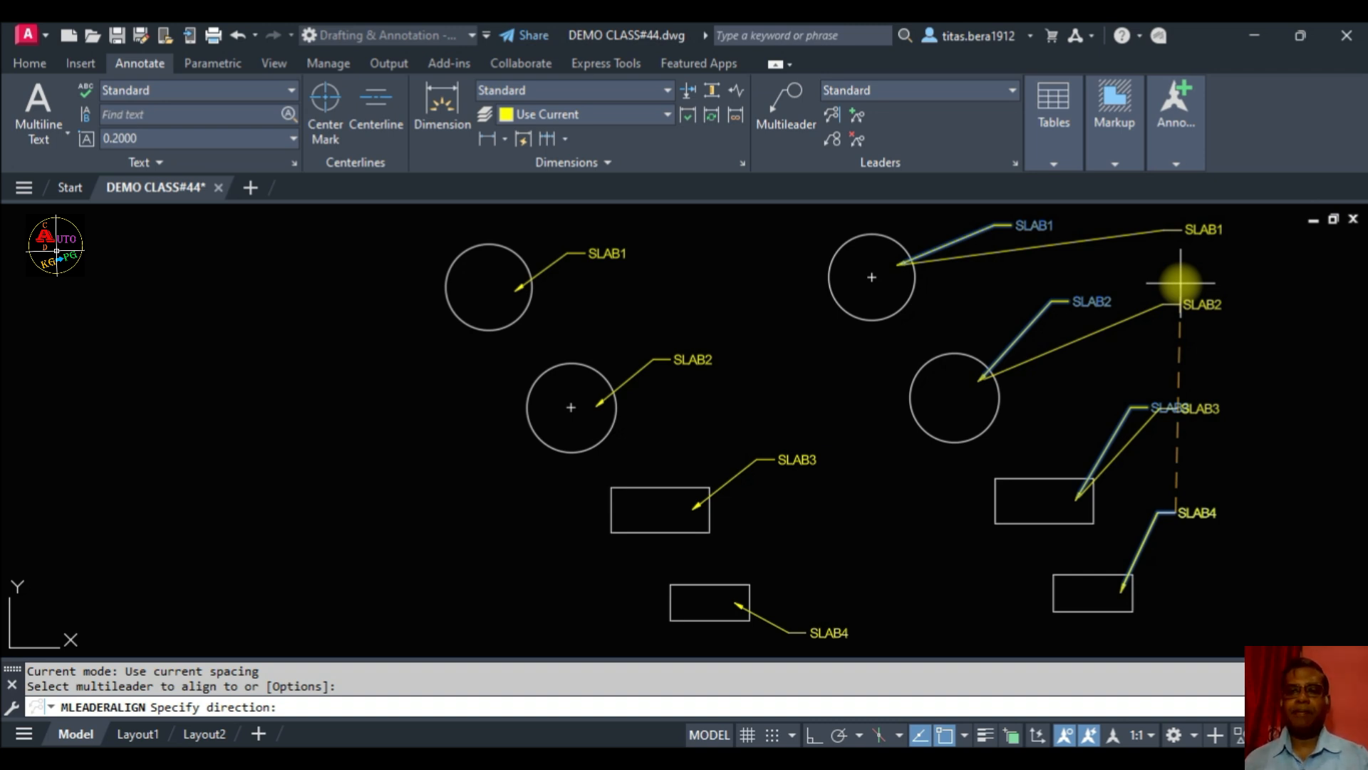
{"action": "key", "text": "F8"}
{"action": "key", "text": "F8"}
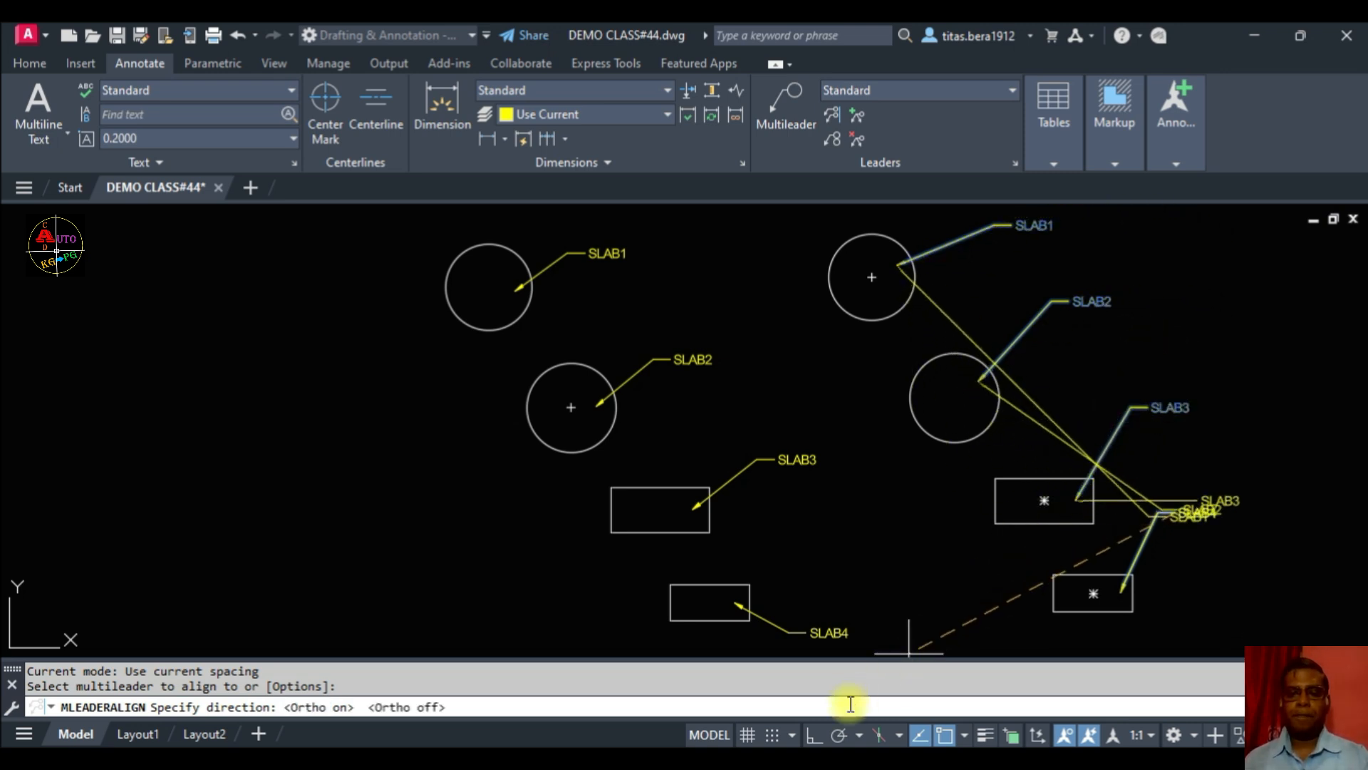
{"action": "left_click", "coordinate": [811, 736]}
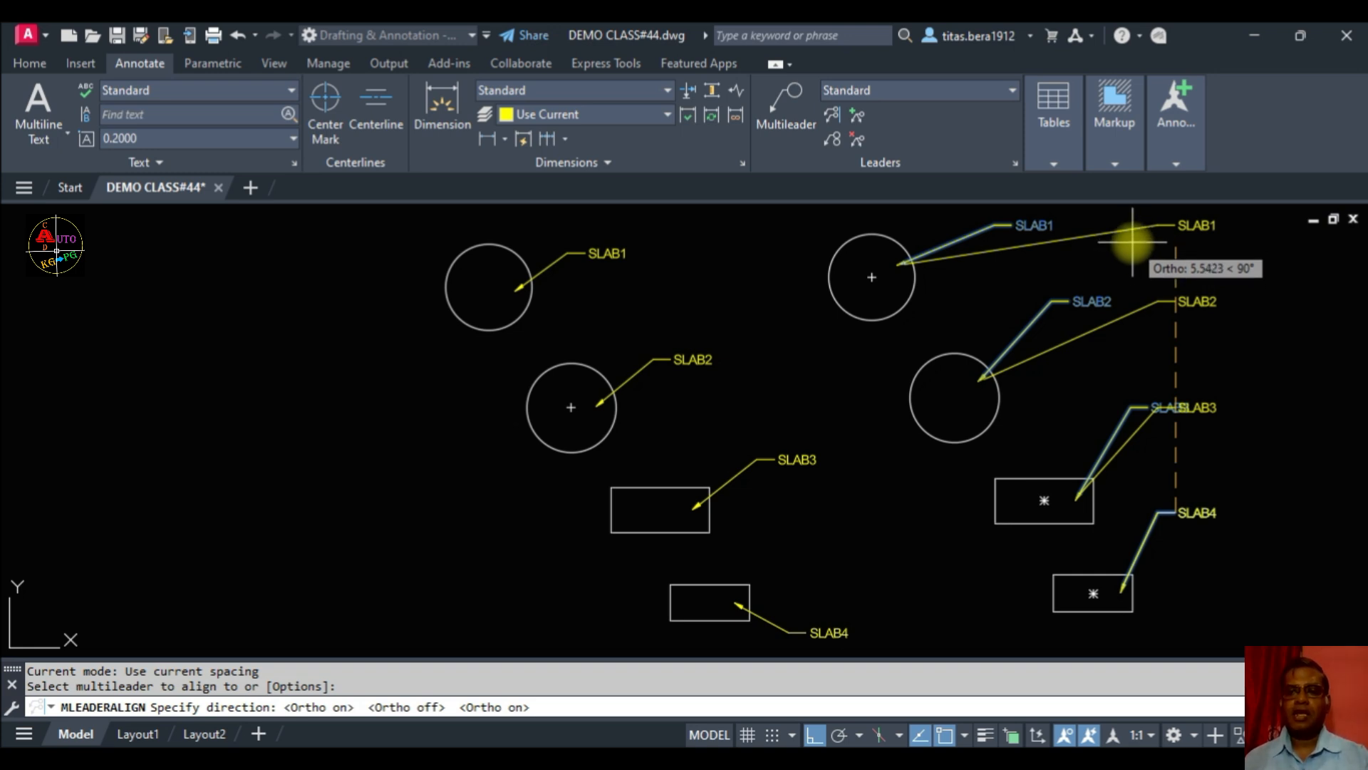
{"action": "left_click", "coordinate": [1132, 242]}
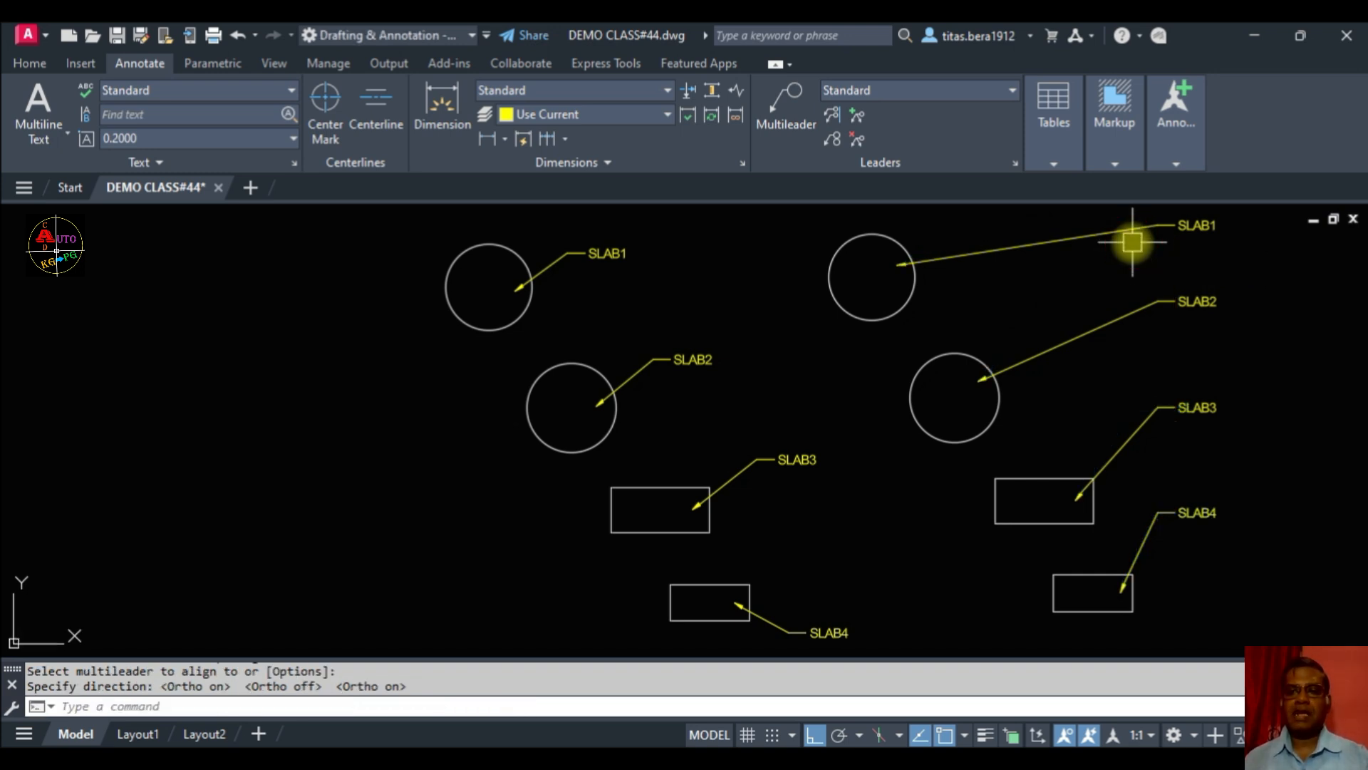